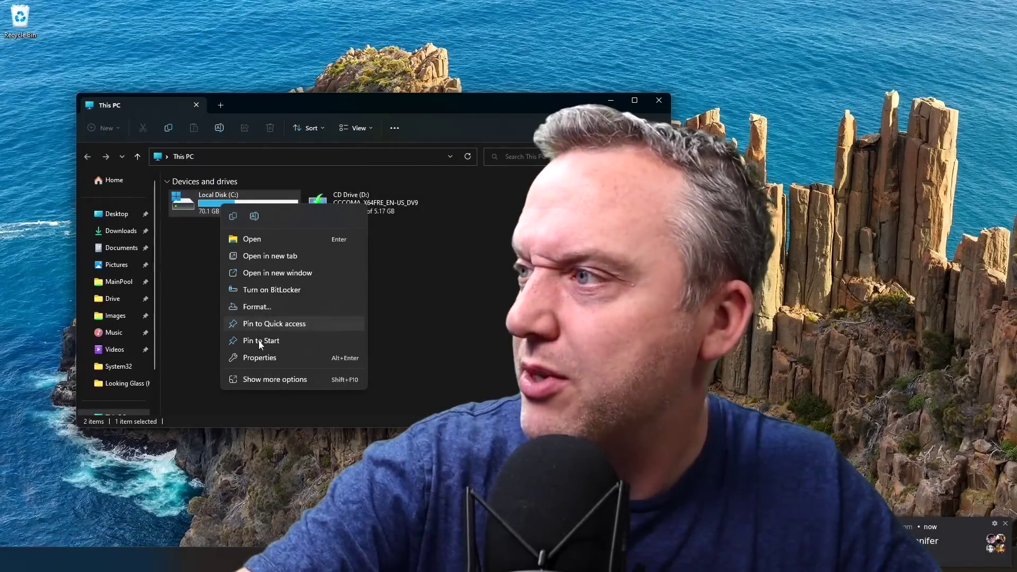
Expand the drive's full right-click menu to inspect it, then dismiss it.
click(253, 380)
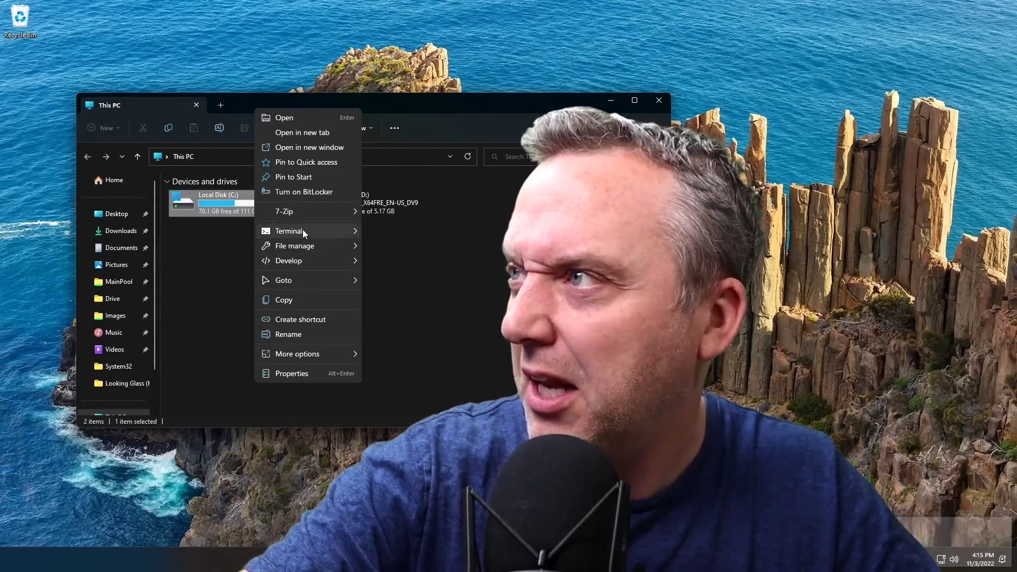
mouse_move(298, 227)
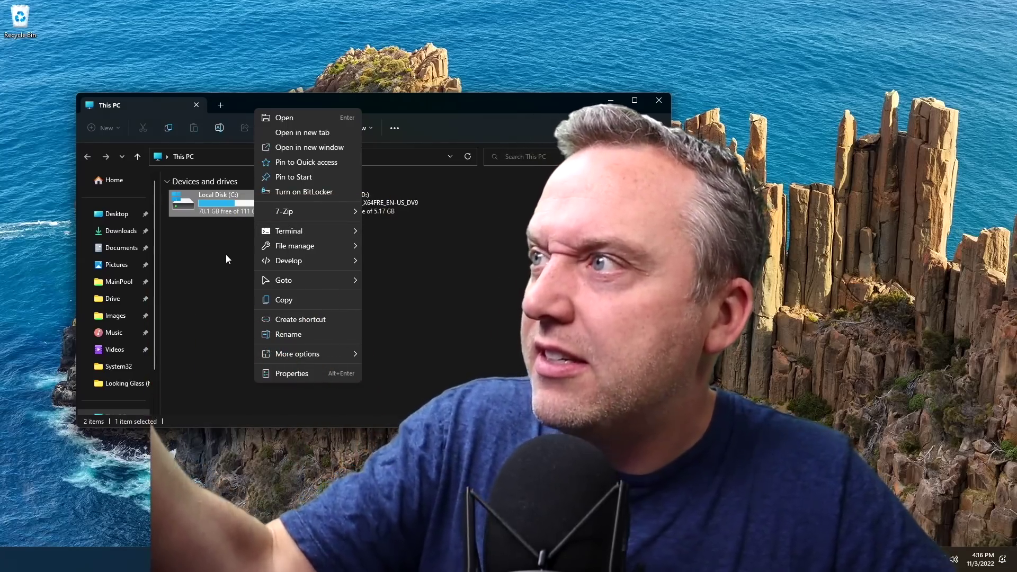
click(223, 260)
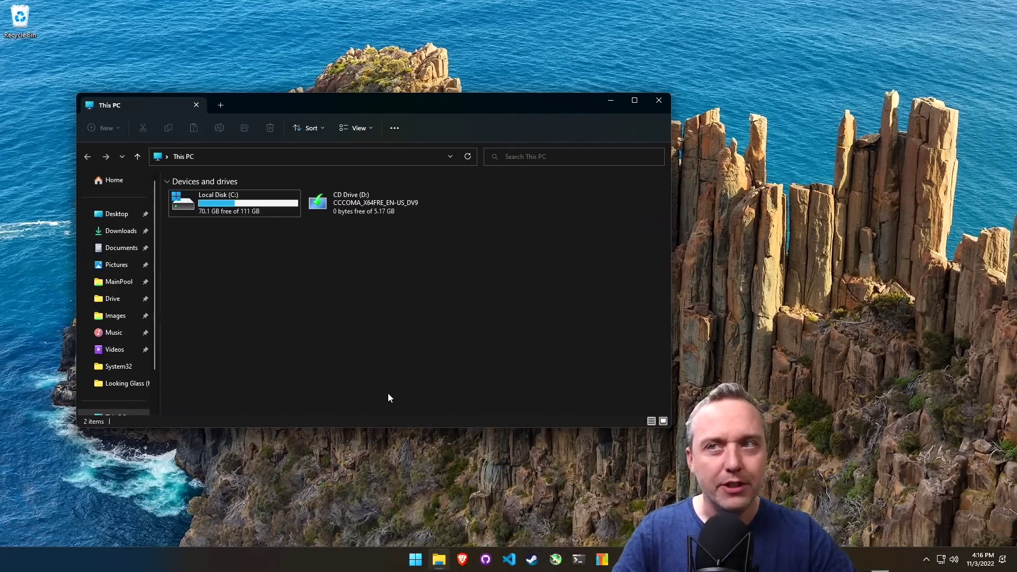
Open Terminal (Admin) from Win+X and highlight the Nilesoft Shell 1.7.0.0 search result.
key(super)
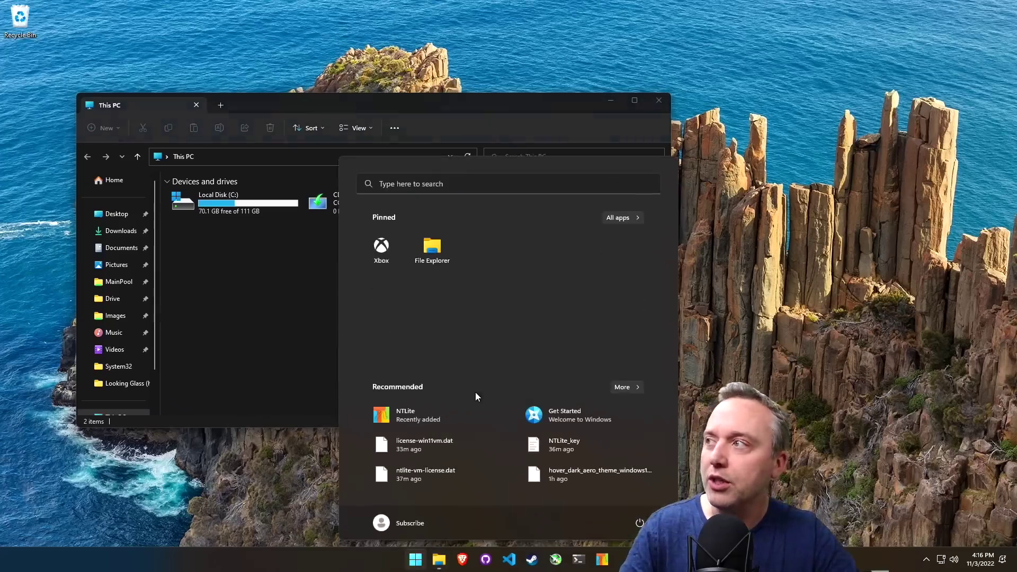
key(super+x)
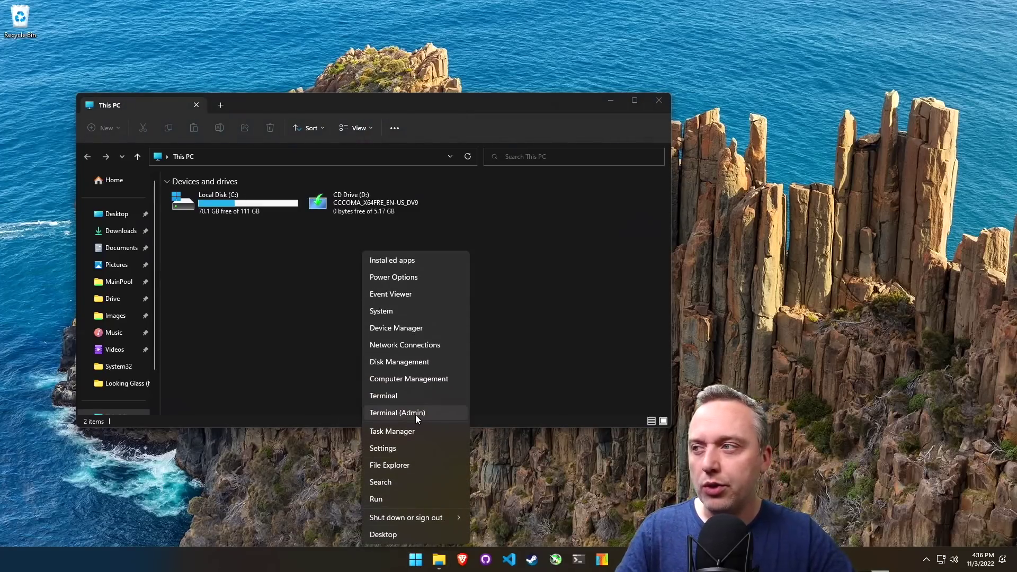
click(416, 415)
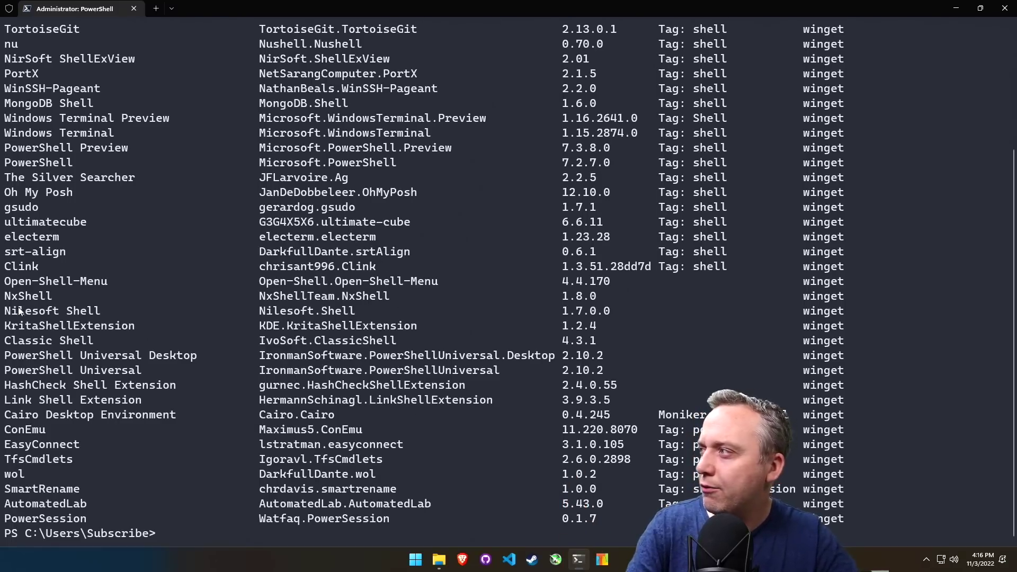
drag(7, 312, 303, 312)
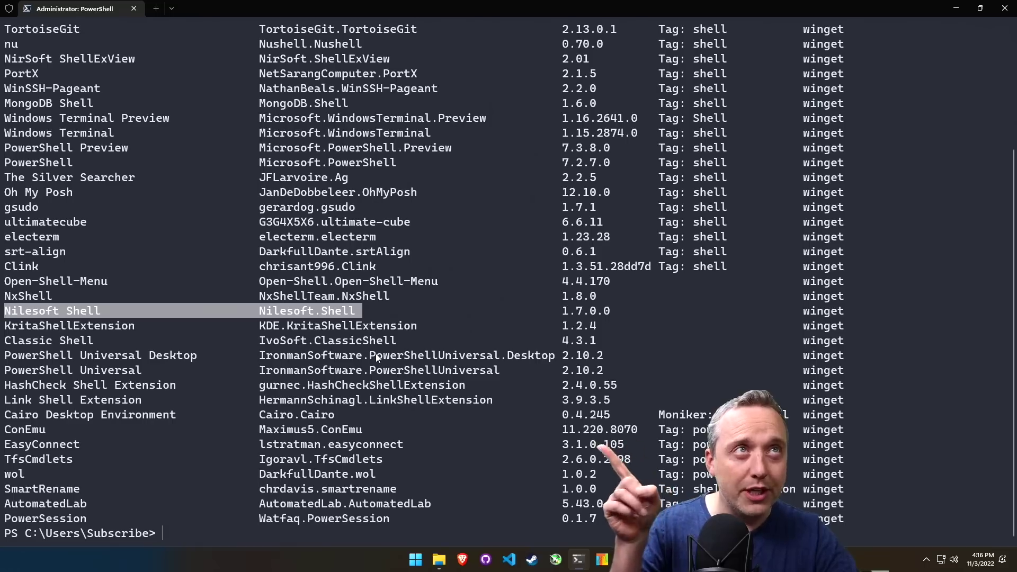
Tick Shell (Expanded Context Menu) in the Windows Utility and start installing it.
key(ctrl+c)
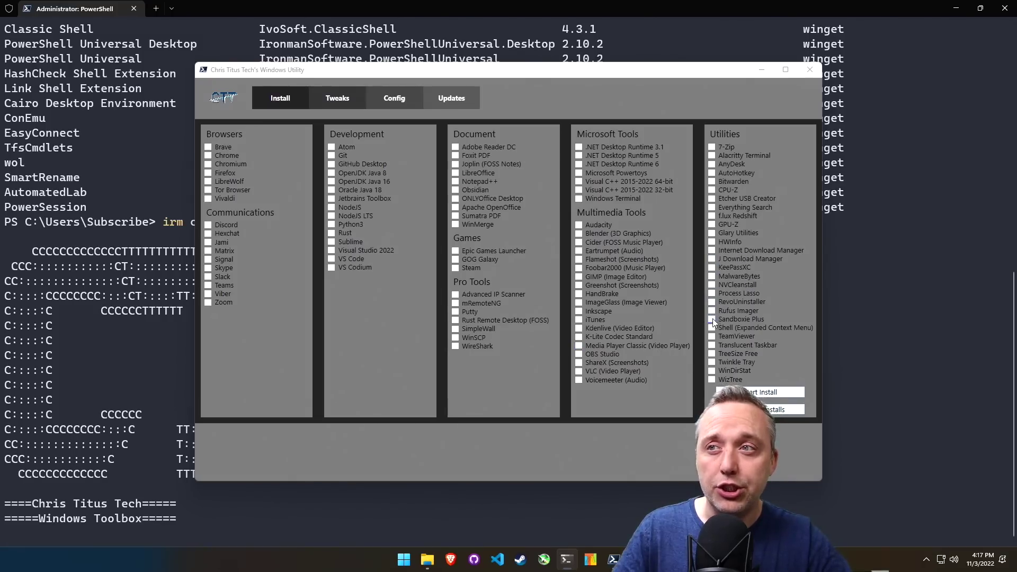
click(711, 327)
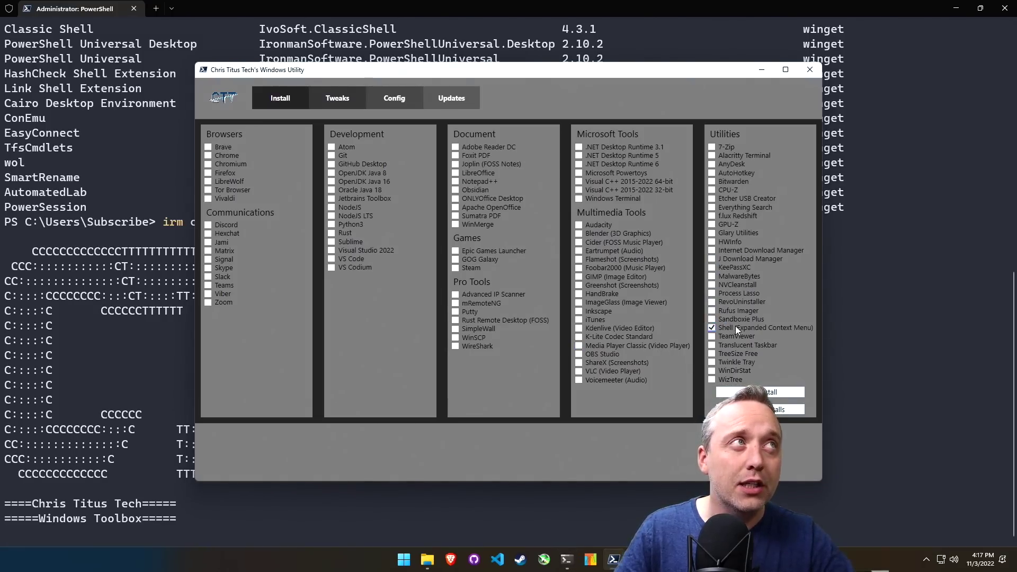
drag(518, 66, 337, 39)
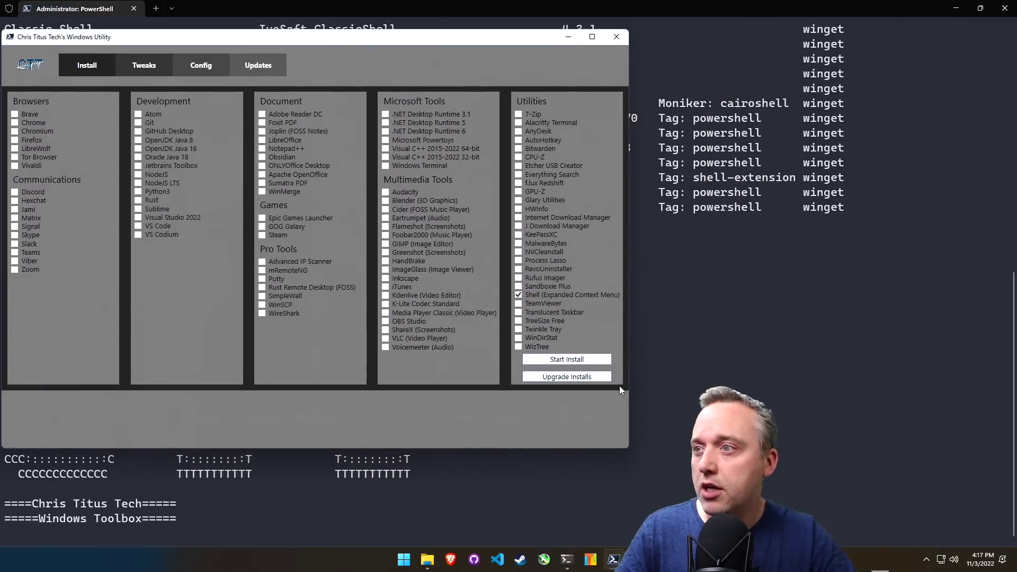
click(576, 359)
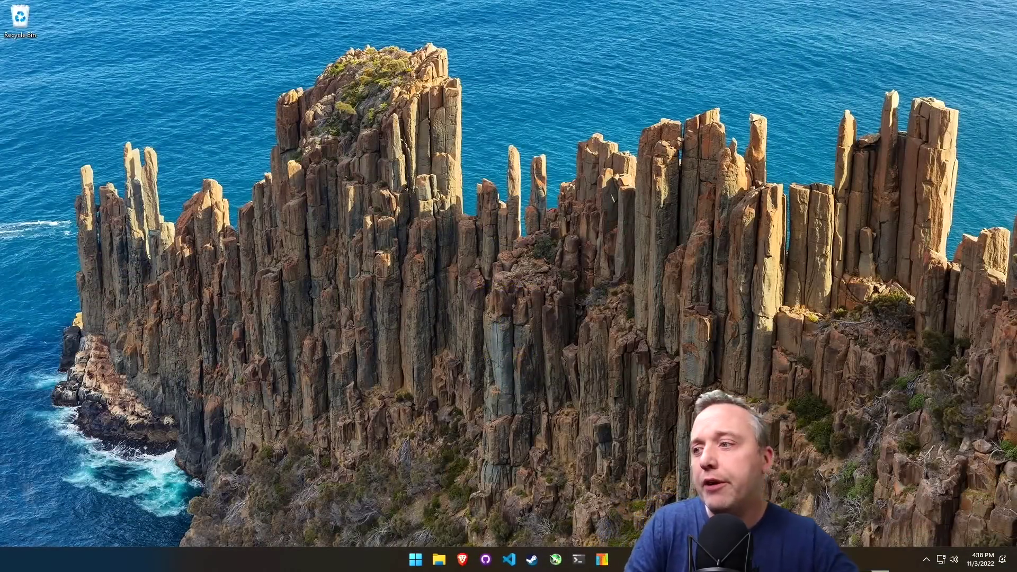
Open This PC with Win+E, check Local Disk (C:)'s right-click menu, then right-click Start.
key(super+e)
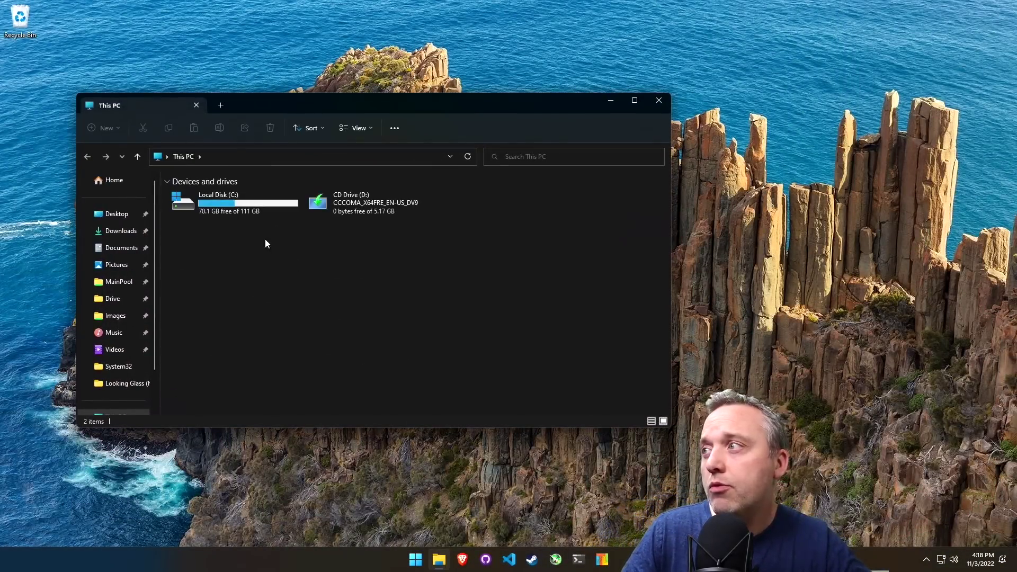
right_click(202, 187)
right_click(191, 211)
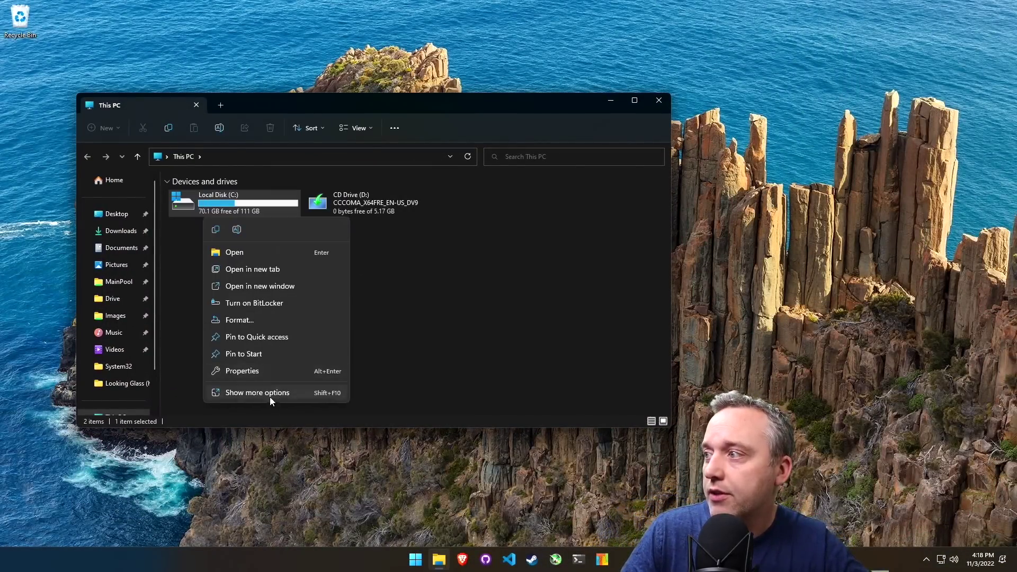
click(571, 293)
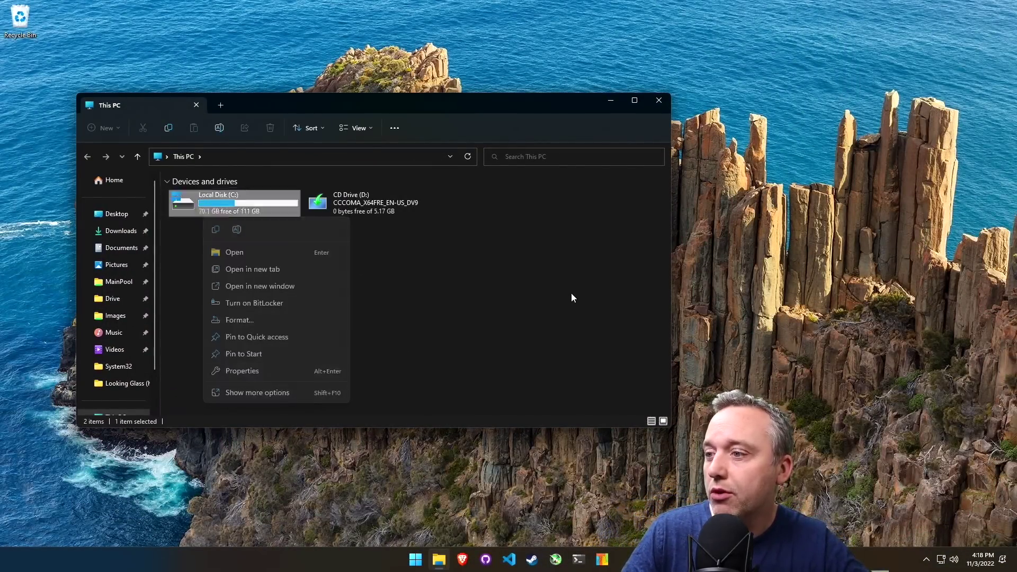
right_click(417, 560)
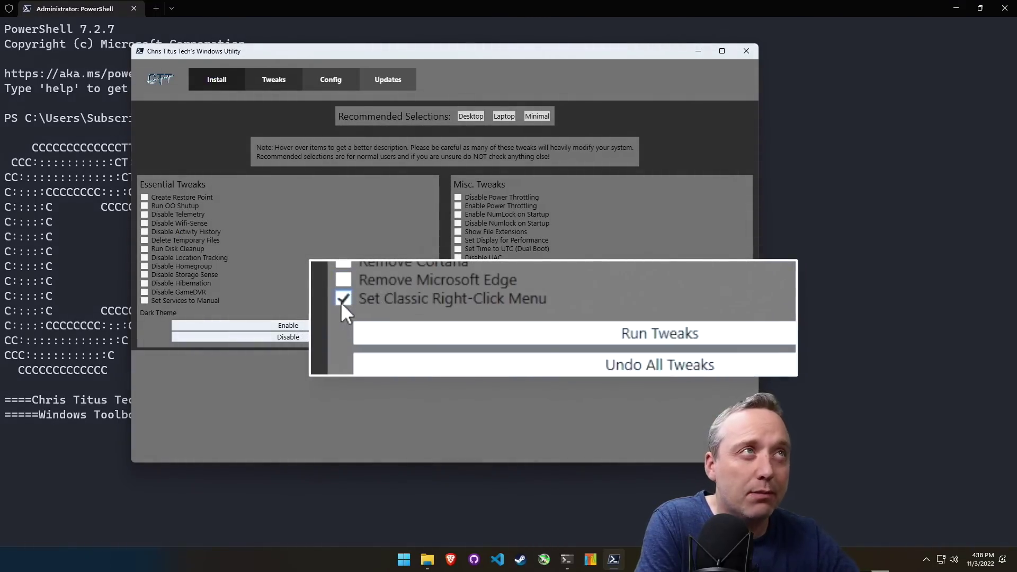
Run the Set Classic Right-Click Menu tweak, confirm Done, and close the utility and terminal.
click(564, 325)
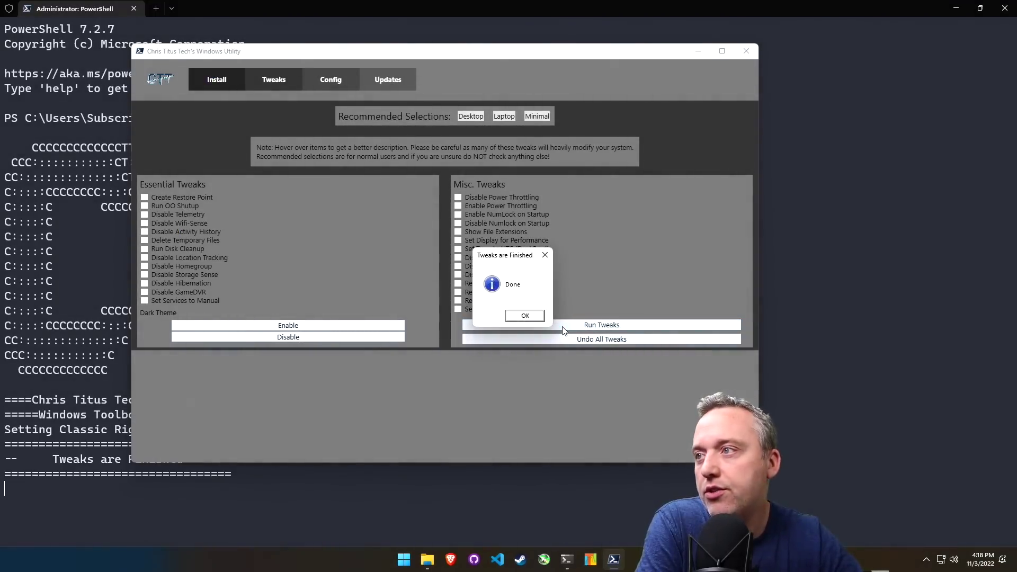
click(523, 316)
click(750, 51)
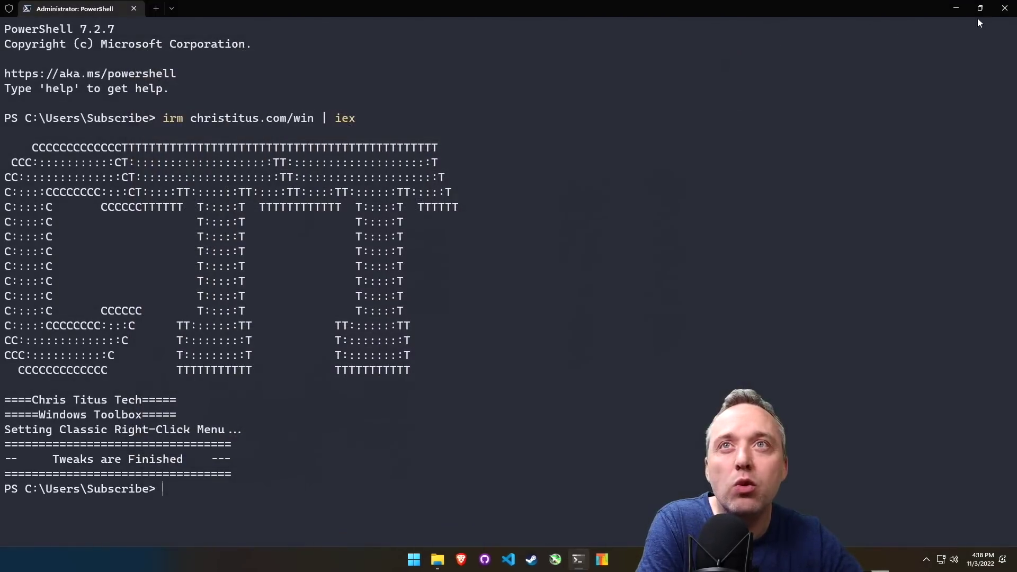
click(1005, 8)
click(439, 559)
Show Local Disk (C:)'s extended menu with 7-Zip, Terminal, File manage, Develop and Goto.
right_click(234, 211)
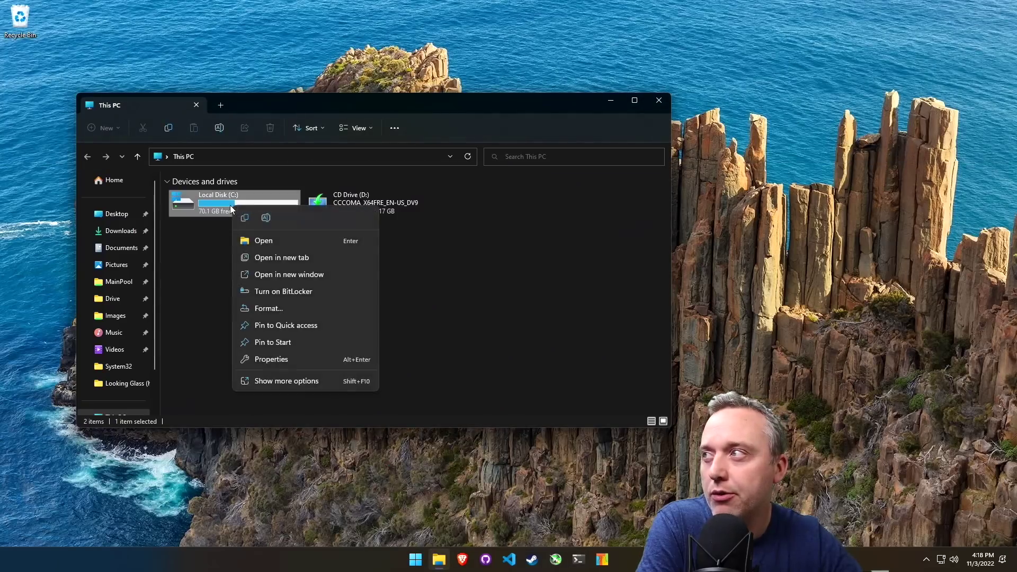
click(288, 383)
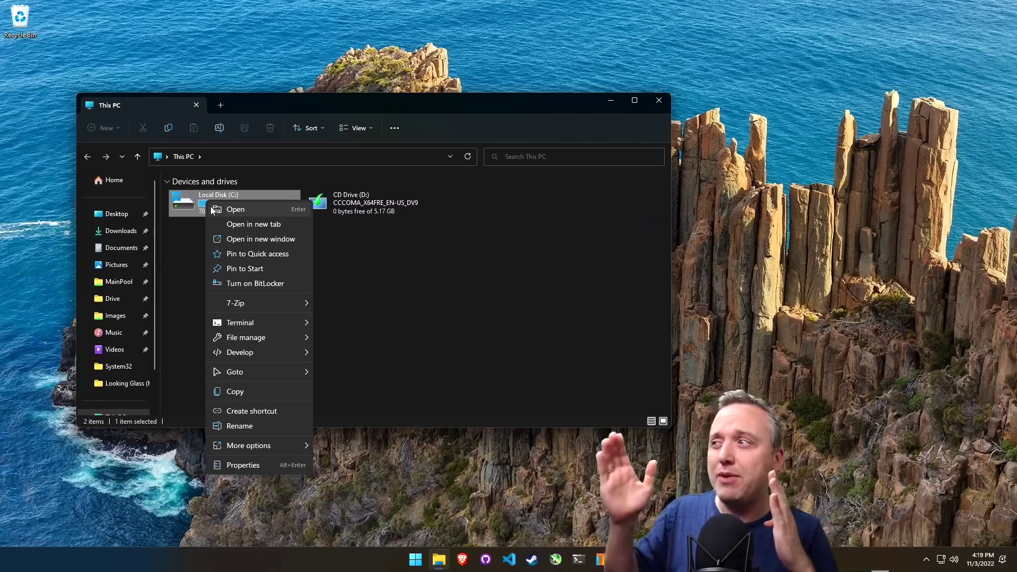
click(177, 209)
Open Downloads and launch, then close, a PowerShell terminal from its right-click Terminal menu.
double_click(177, 210)
click(129, 216)
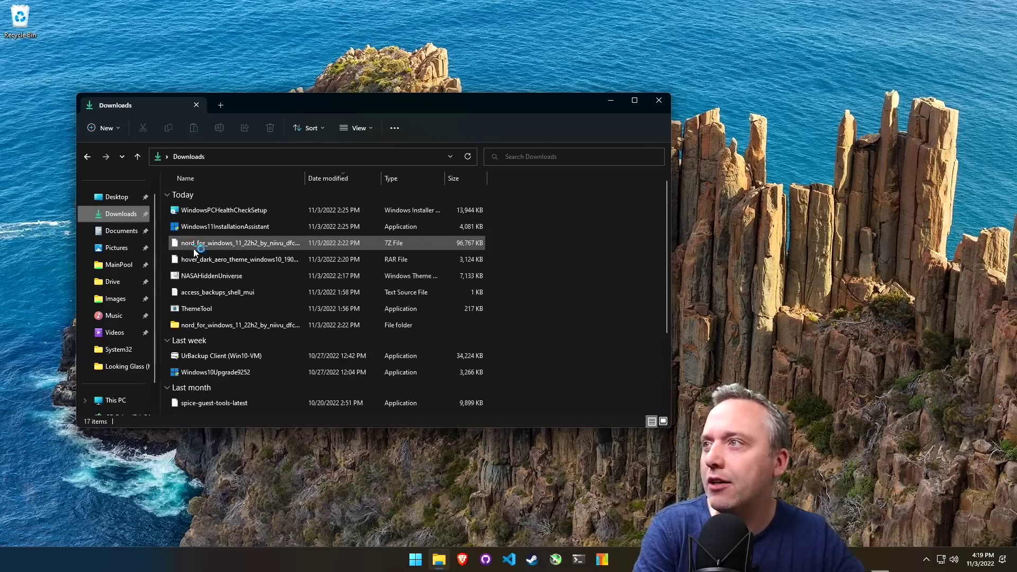
right_click(512, 219)
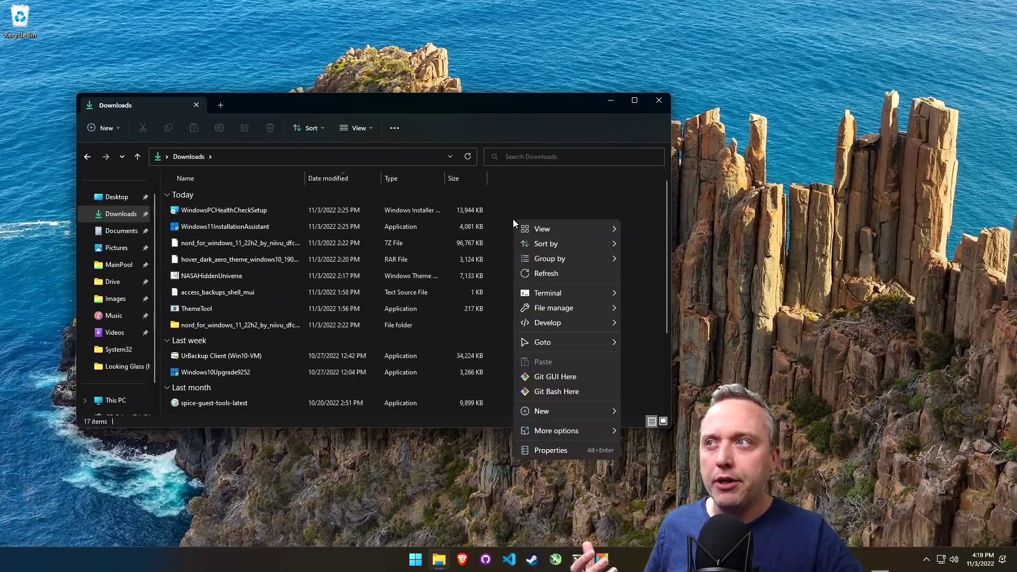
mouse_move(573, 290)
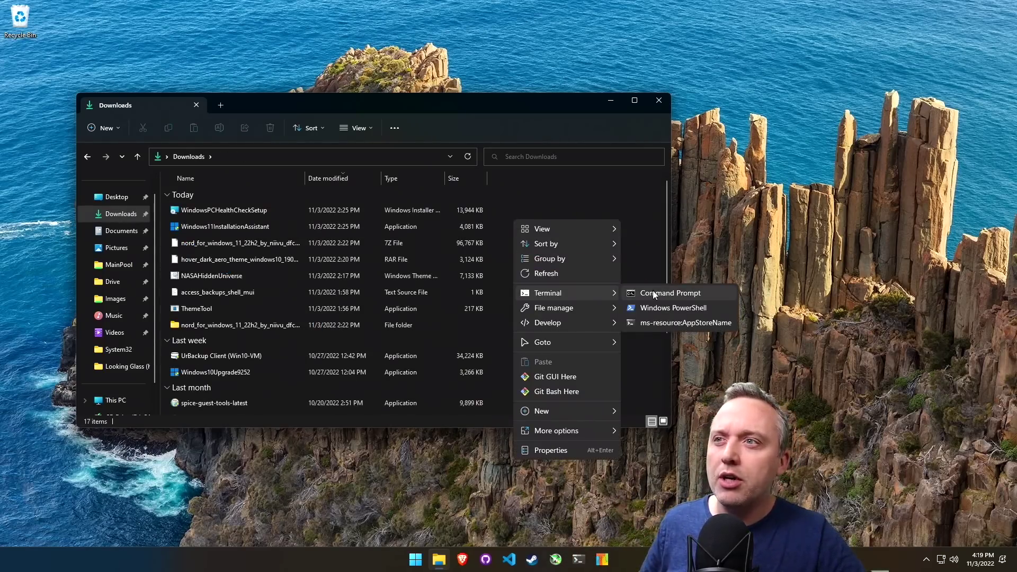
click(668, 315)
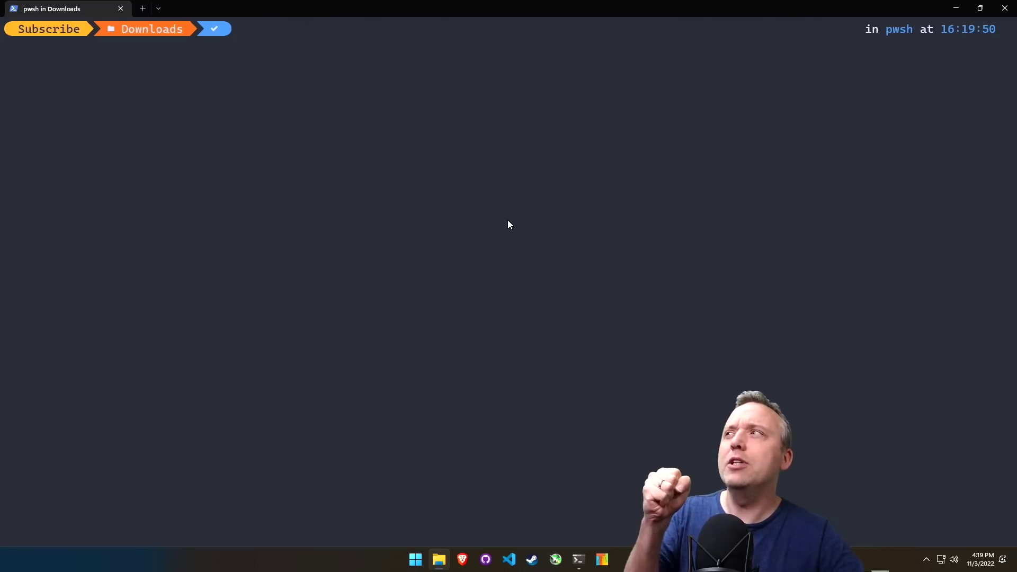
click(1003, 11)
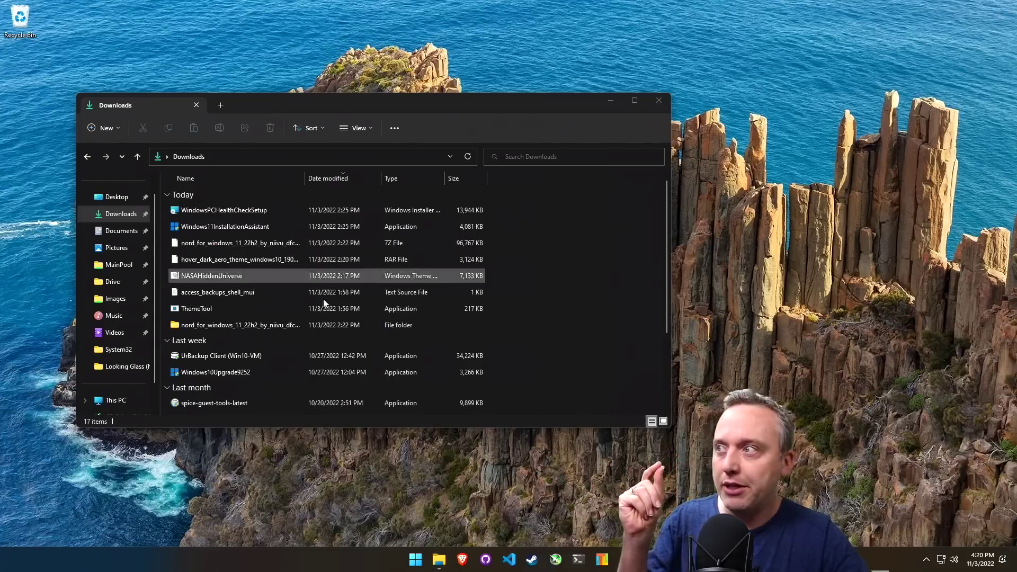
Launch Windows PowerShell in the Downloads folder once more from the right-click menu.
right_click(547, 258)
mouse_move(582, 328)
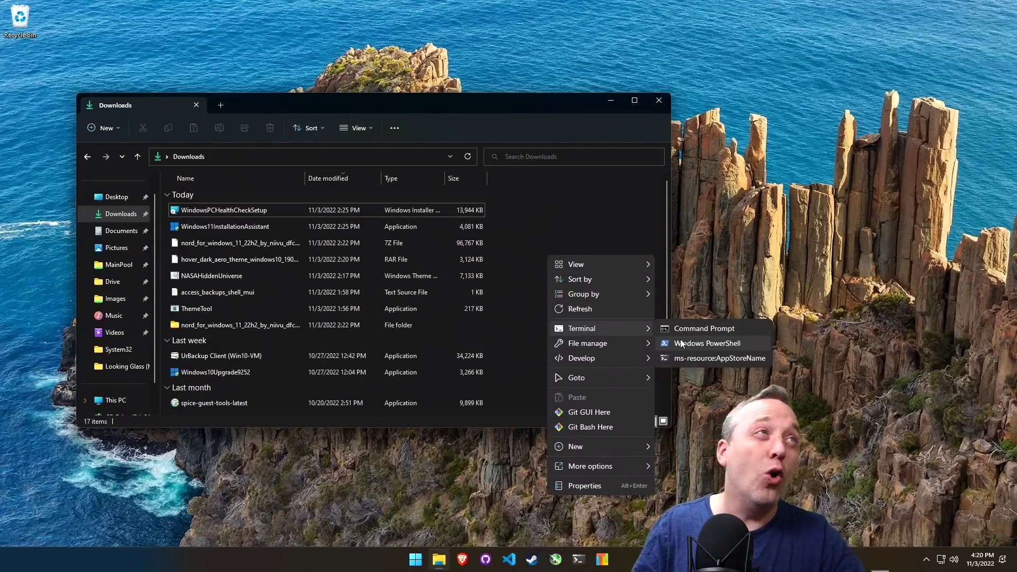
click(682, 344)
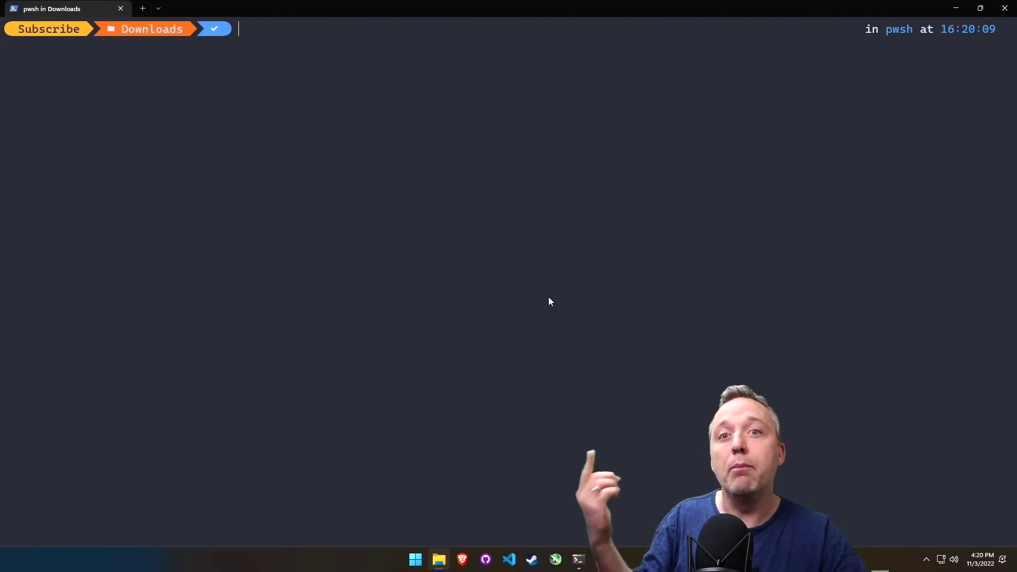
click(1004, 8)
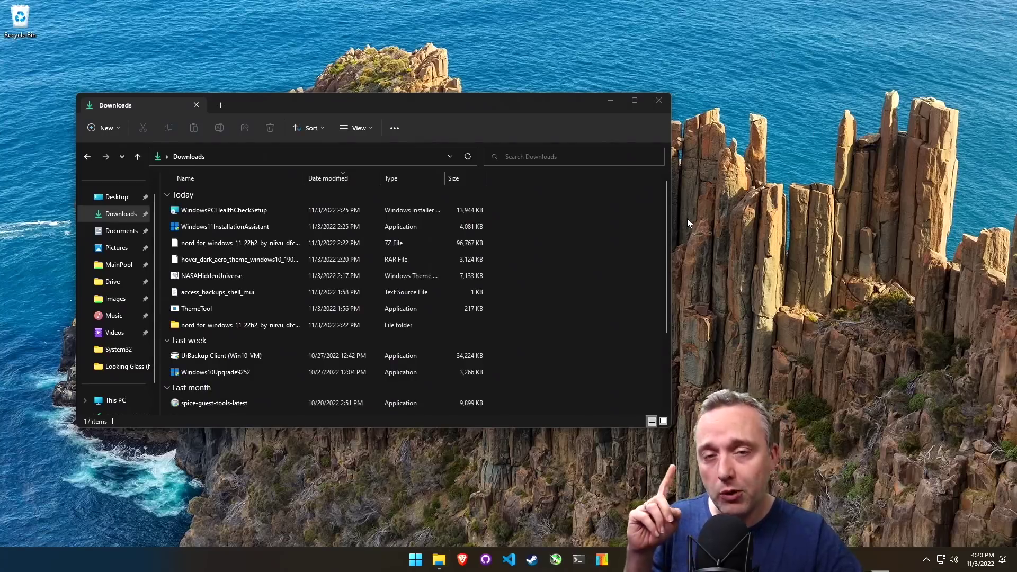
right_click(526, 232)
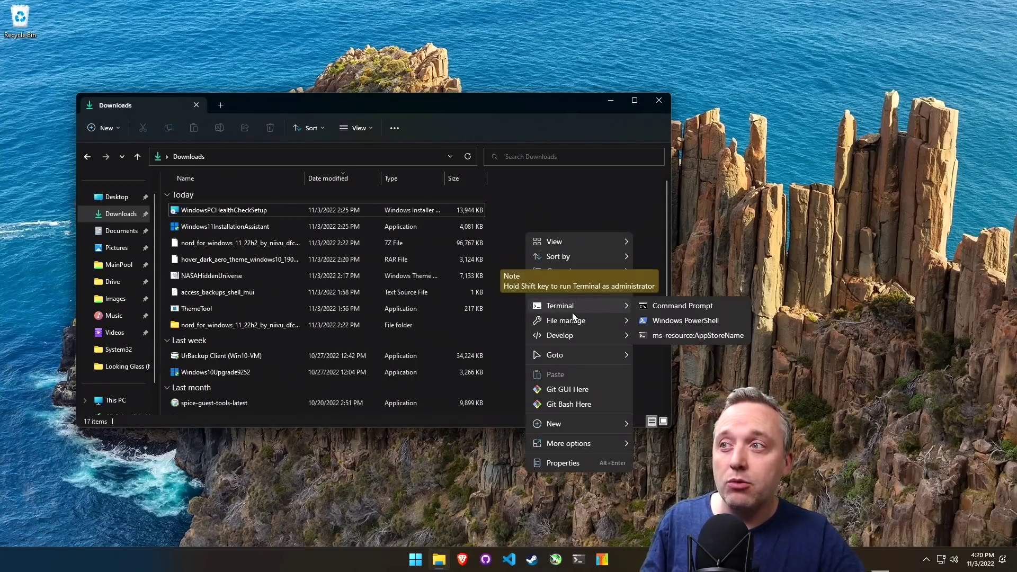
mouse_move(568, 319)
mouse_move(665, 319)
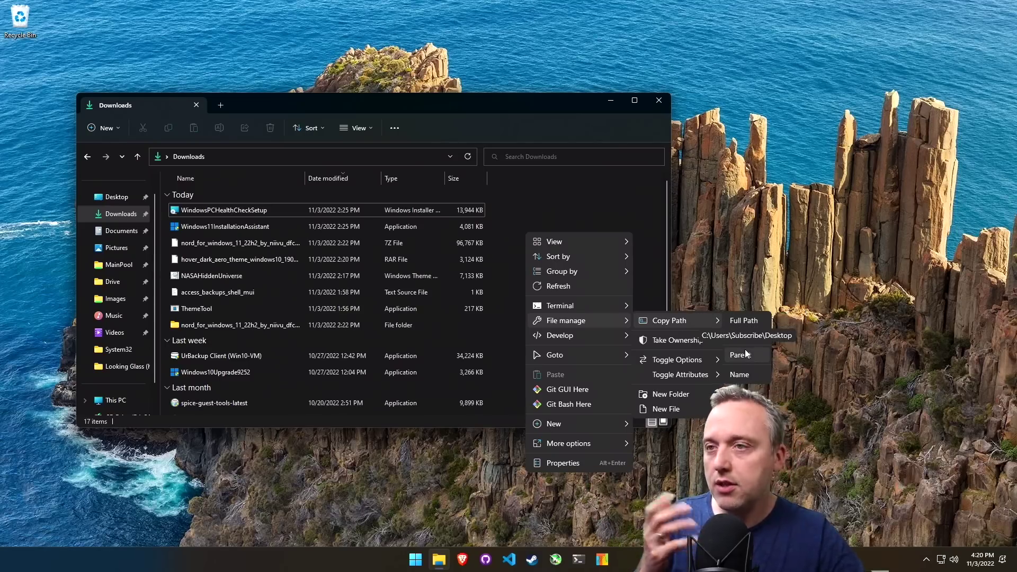
mouse_move(710, 374)
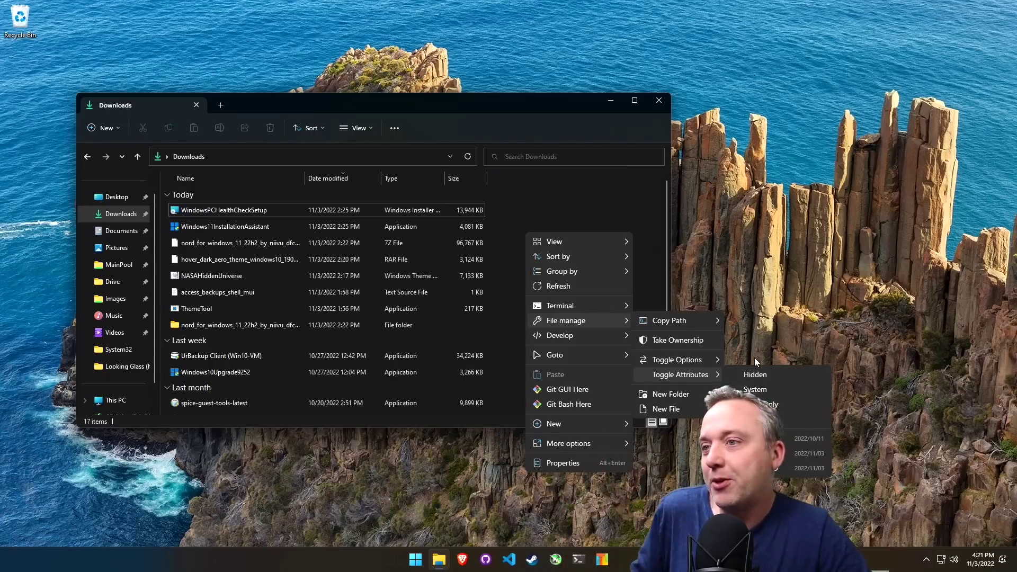
mouse_move(579, 336)
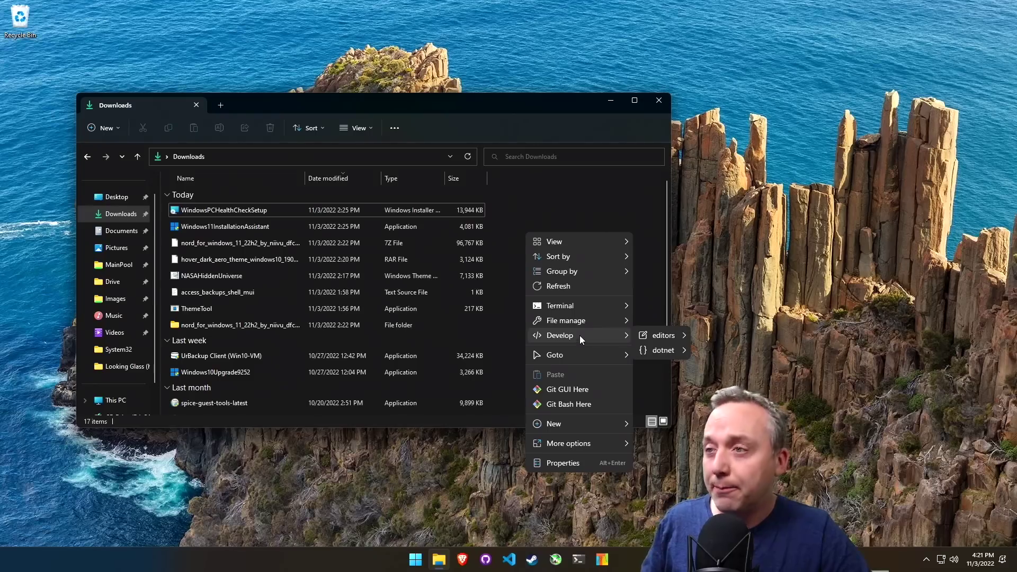
mouse_move(652, 339)
click(714, 337)
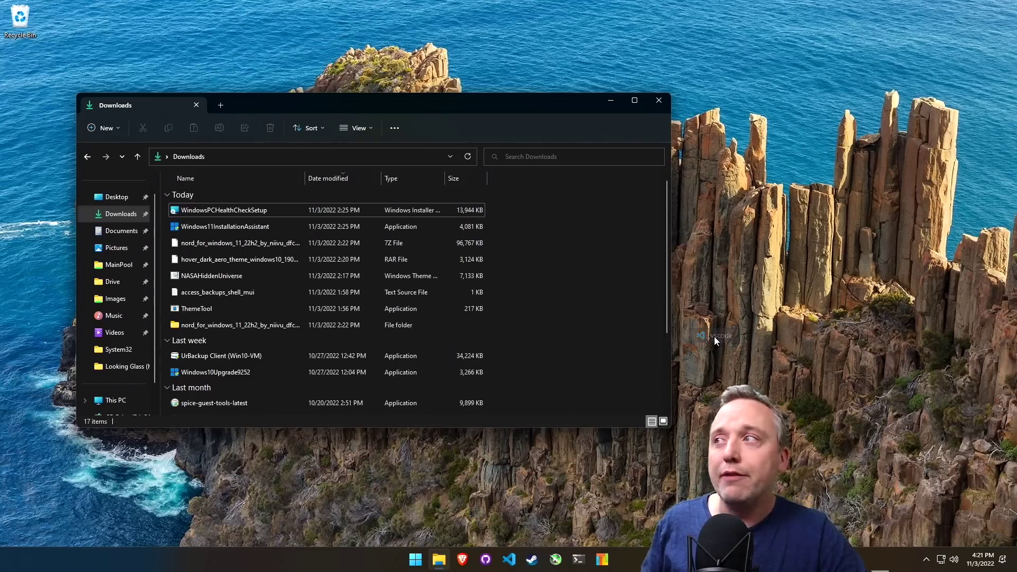
Open C:\WINDOWS\system32 via Goto > Folder > System, then reopen the context menu.
right_click(531, 316)
mouse_move(583, 204)
mouse_move(698, 199)
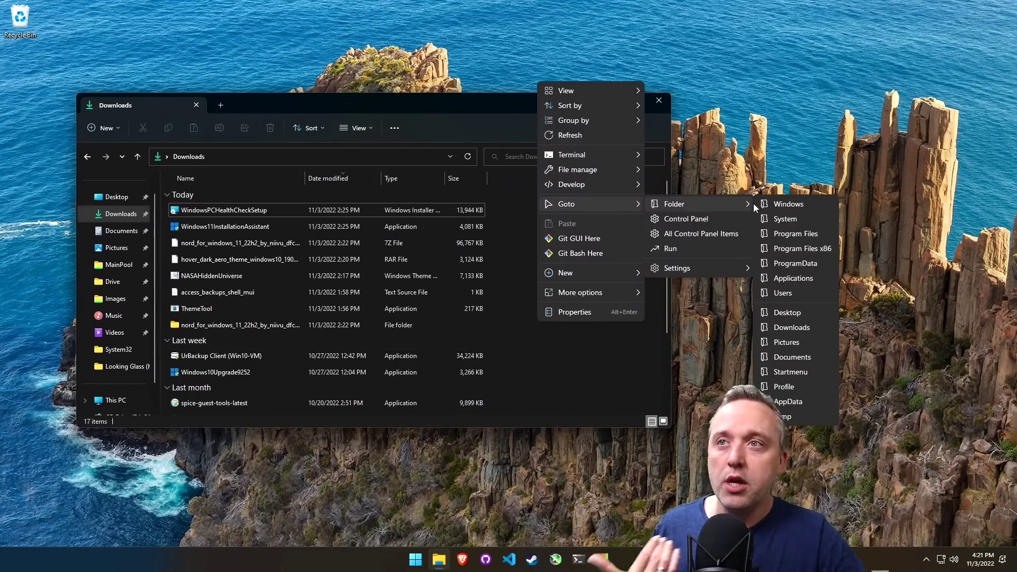
click(785, 219)
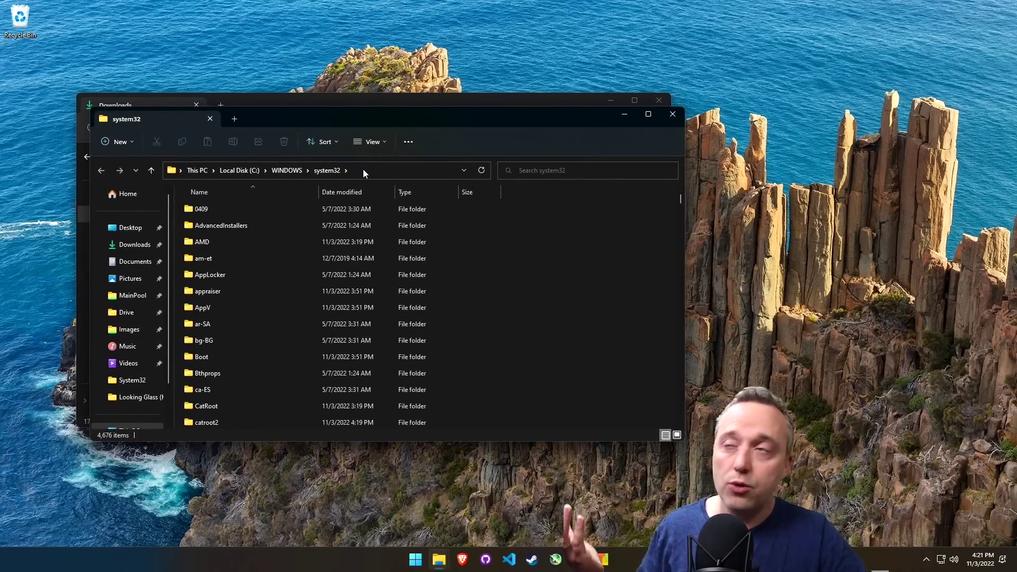
right_click(522, 224)
Open Control Panel, view it as Small icons, open Power Options, then close it.
click(670, 360)
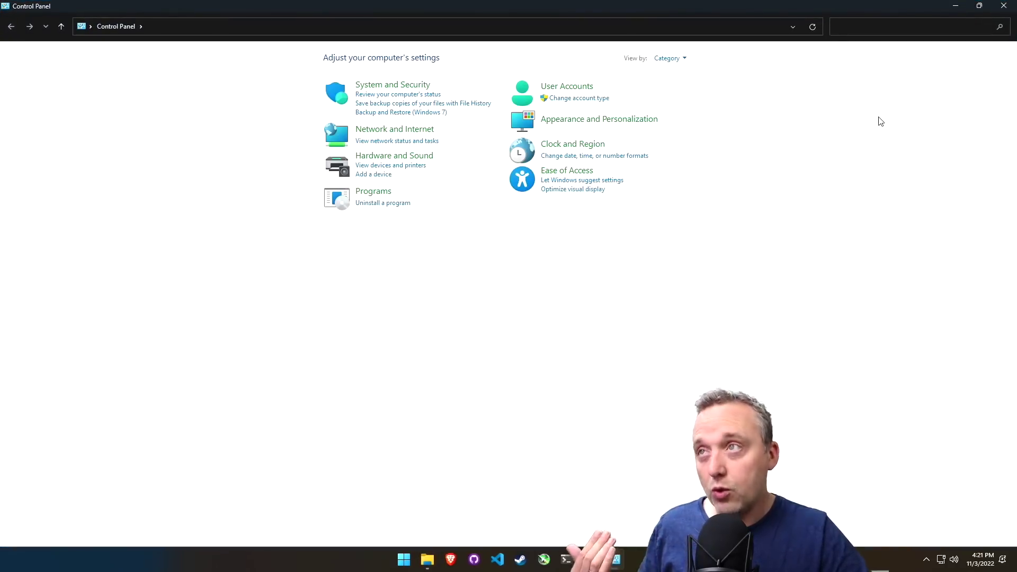
click(688, 58)
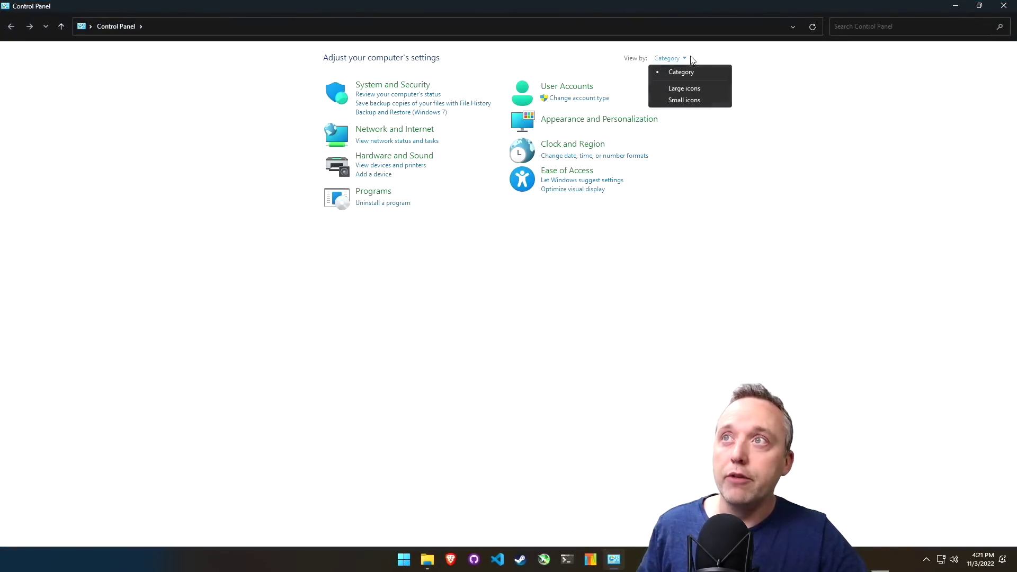
click(695, 101)
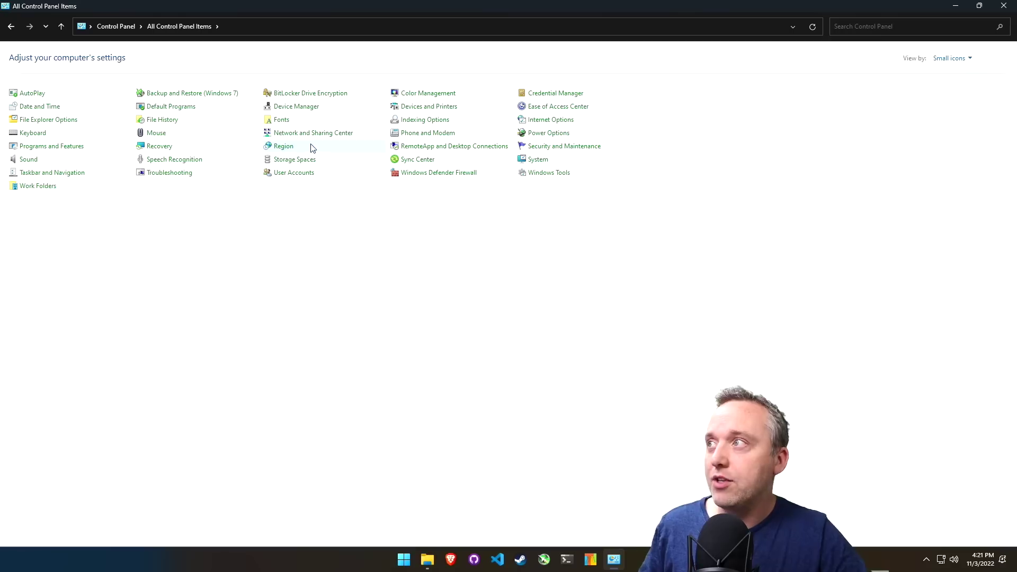
click(559, 134)
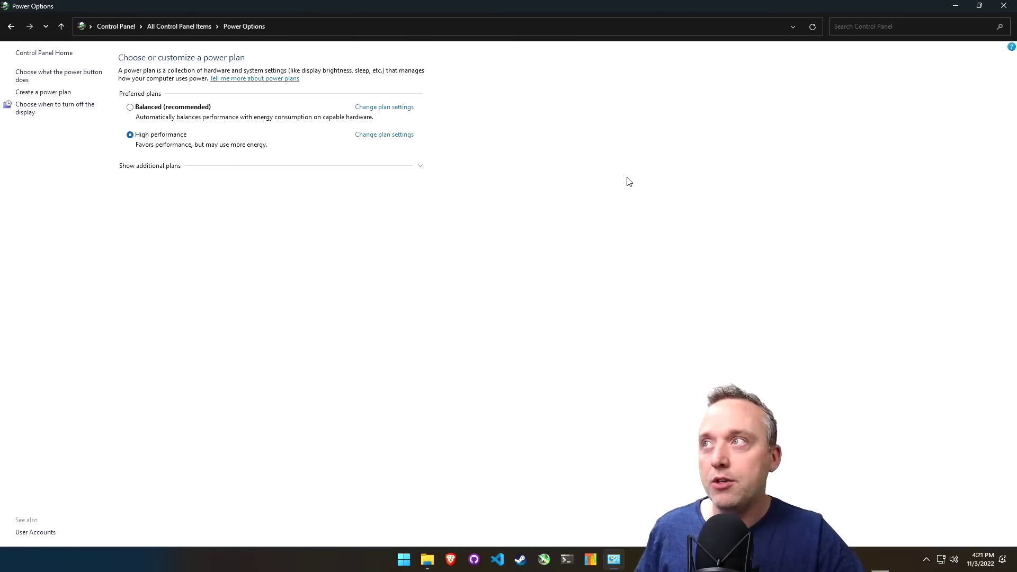
click(1003, 6)
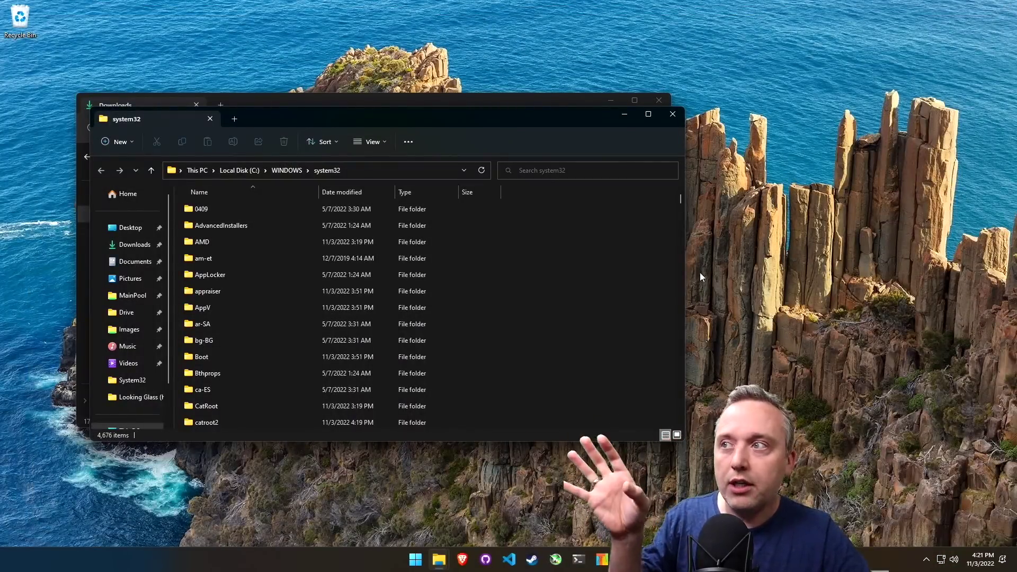
Jump to C:\Program Files using the desktop menu's Goto > Folder > Program Files.
right_click(501, 236)
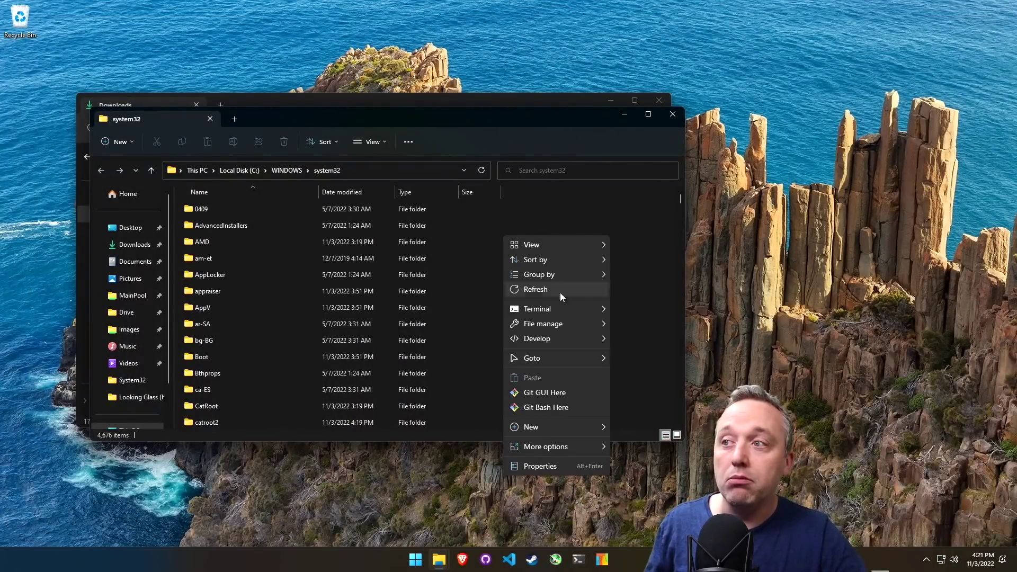
mouse_move(561, 312)
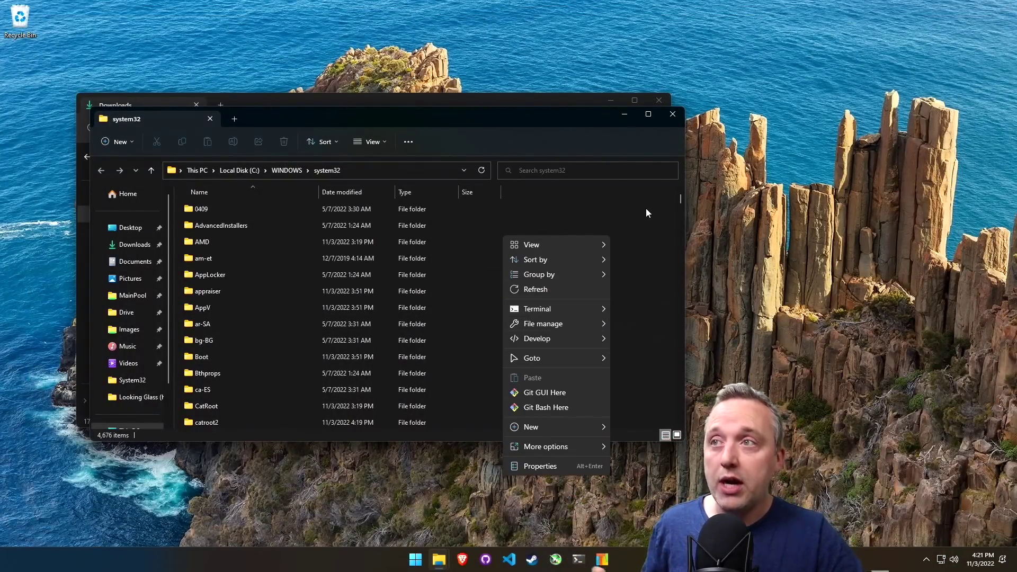
right_click(749, 120)
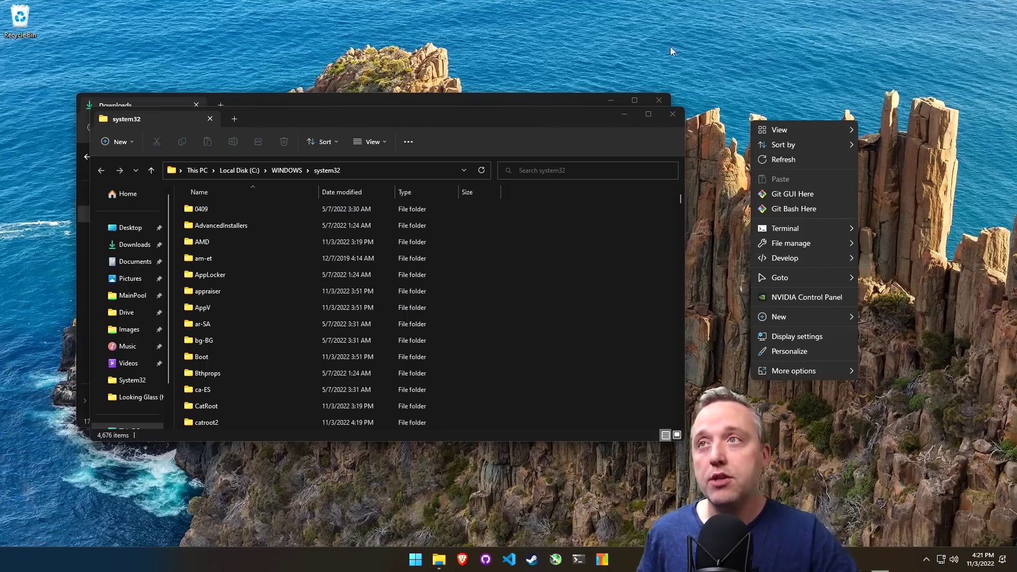
right_click(74, 43)
mouse_move(98, 186)
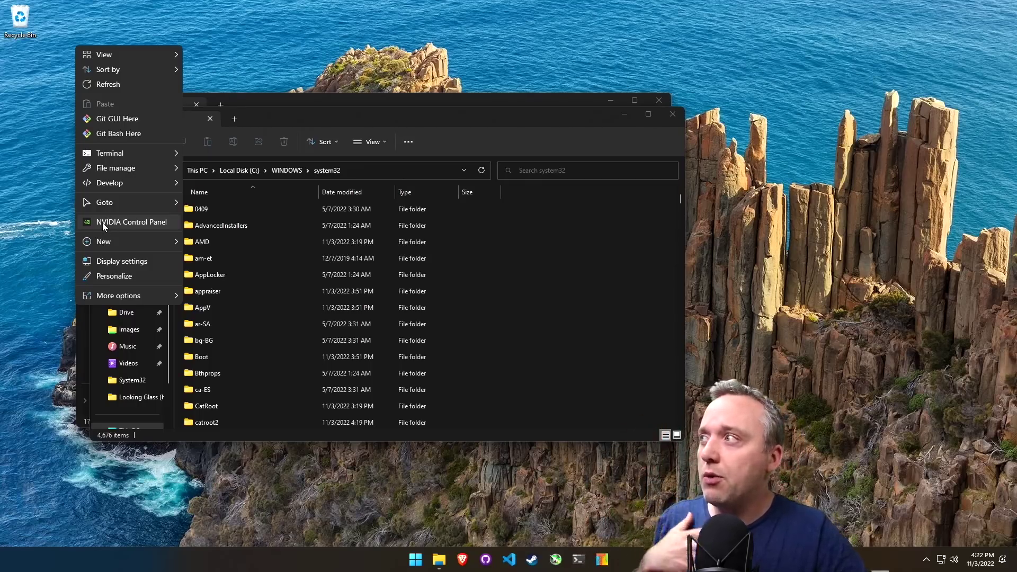
mouse_move(111, 207)
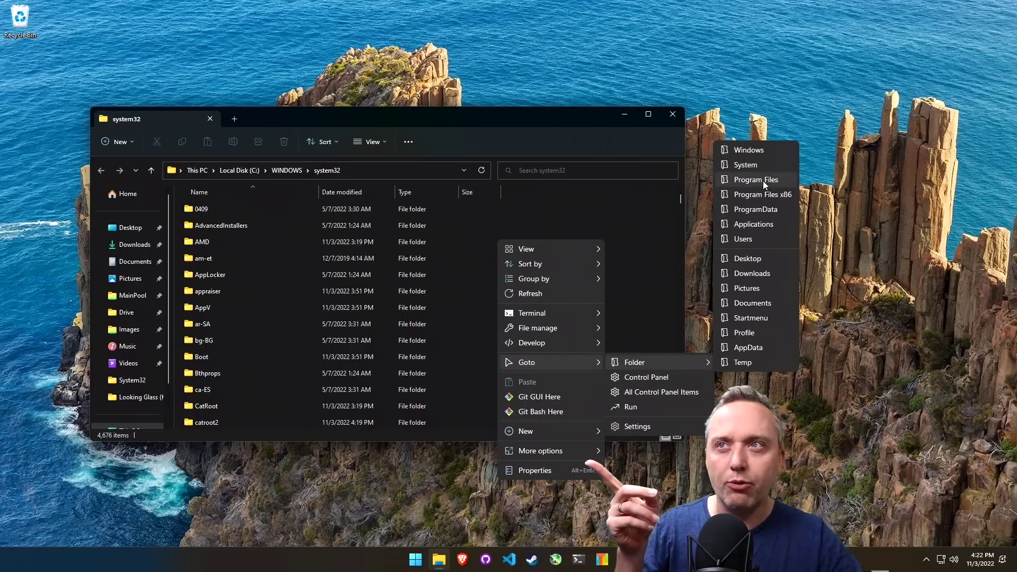
click(763, 180)
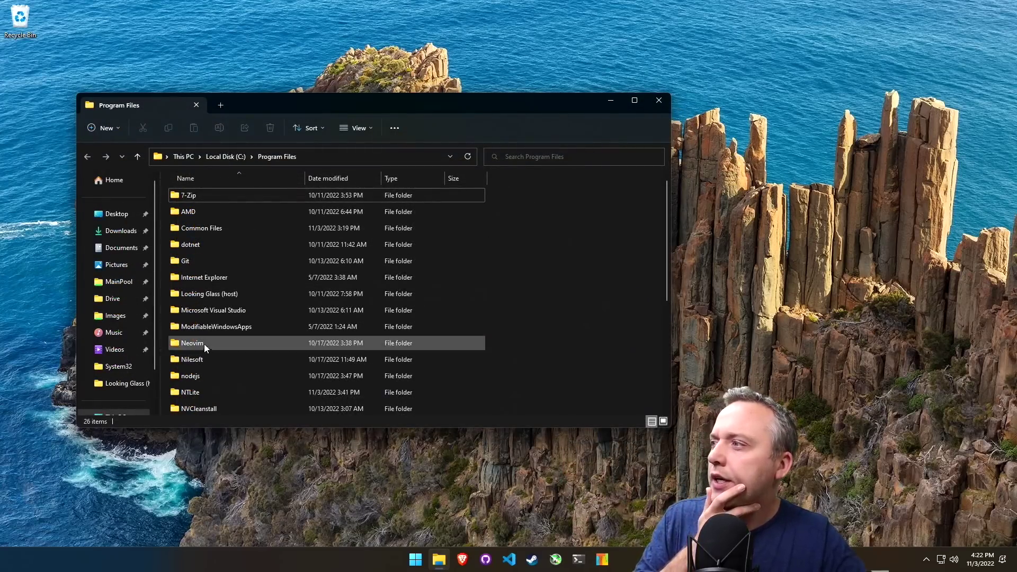
Go into Program Files\Nilesoft\Shell and choose Open with on shell.shl.
scroll(195, 344, down, 2)
double_click(180, 275)
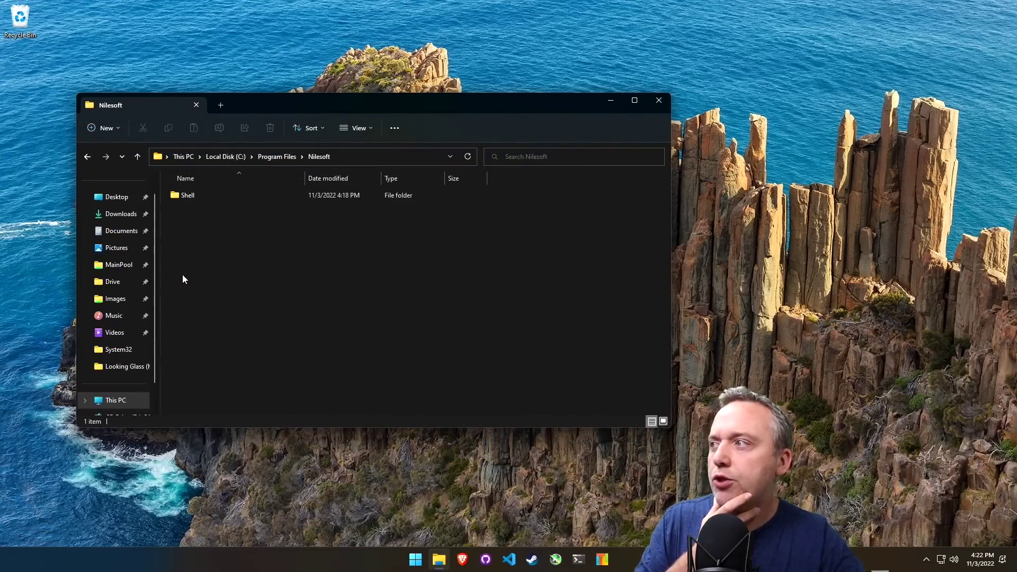
double_click(185, 197)
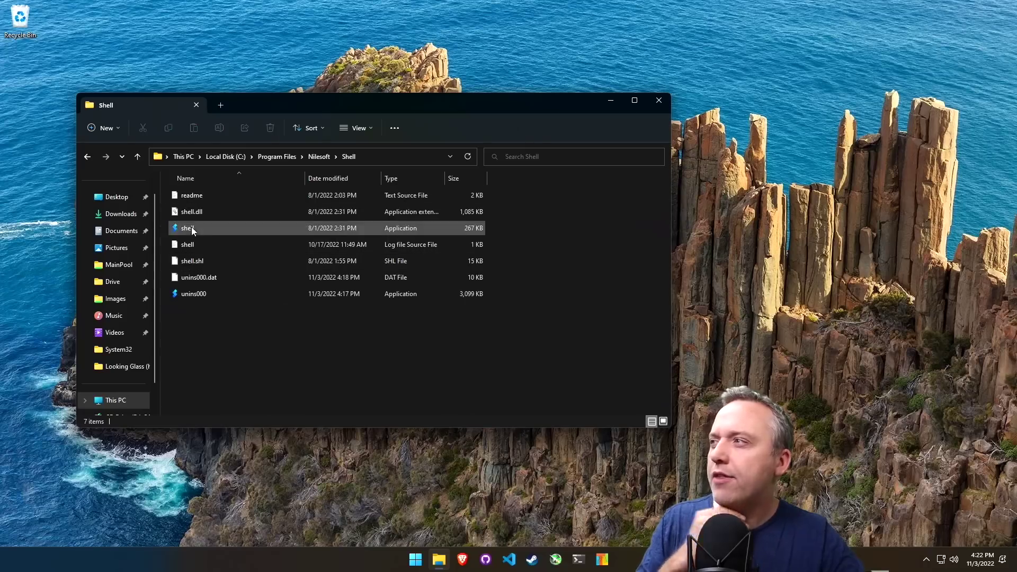
click(203, 262)
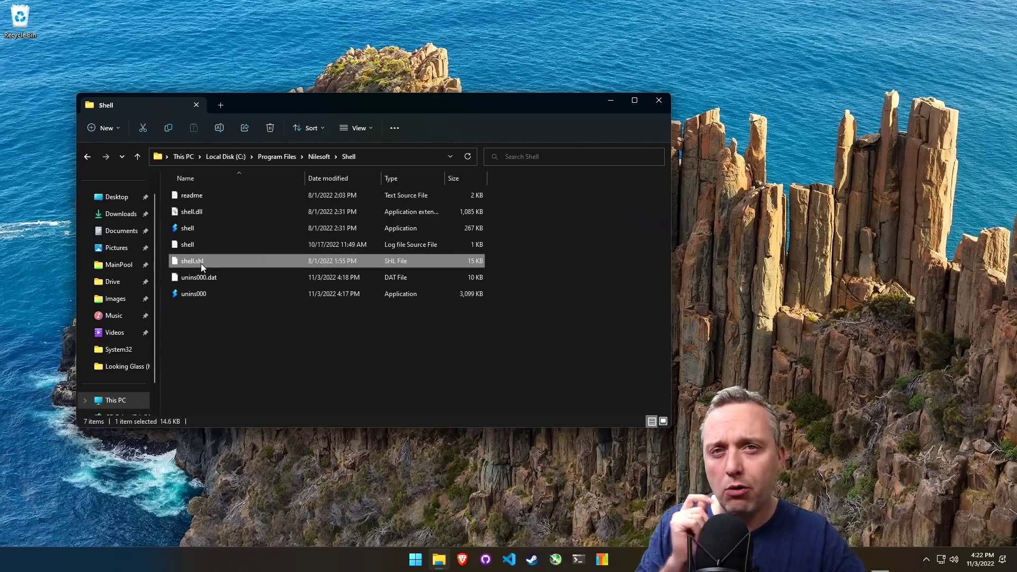
right_click(194, 267)
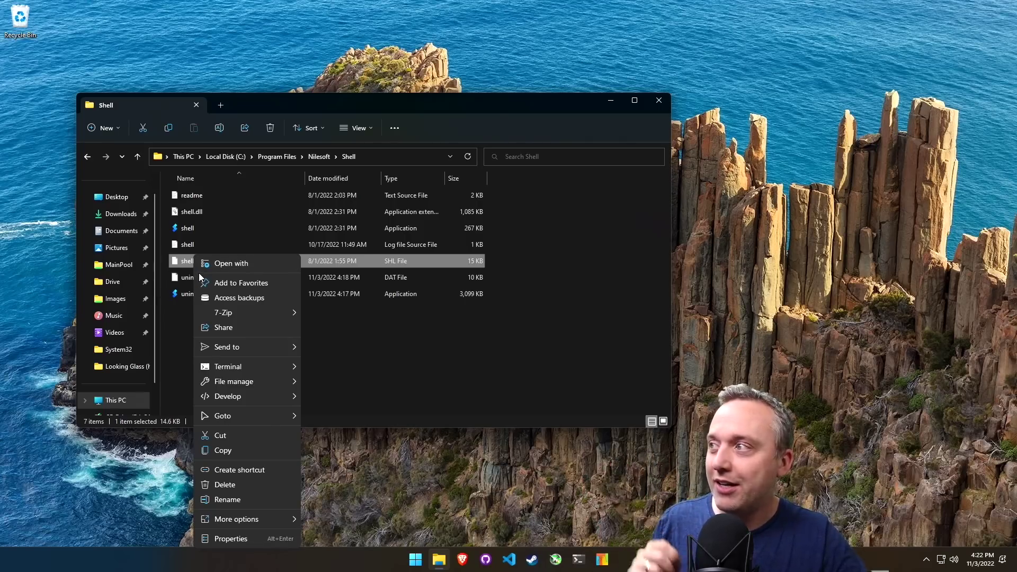
click(239, 263)
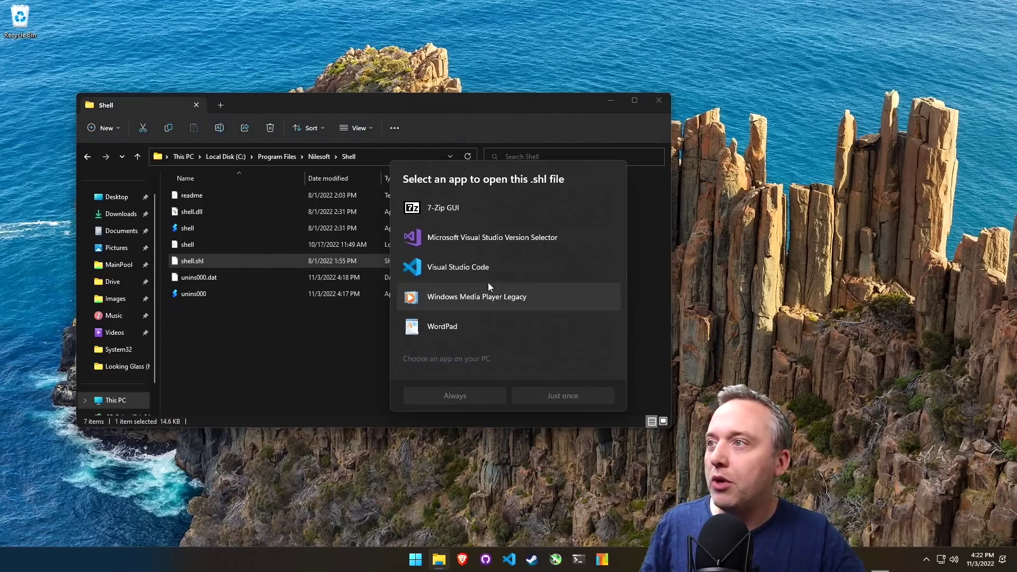
Open shell.shl in VS Code and add line 82 item(item='Chris Titus Youtube' cmd= in the dynamic block.
double_click(474, 266)
scroll(219, 222, down, 4)
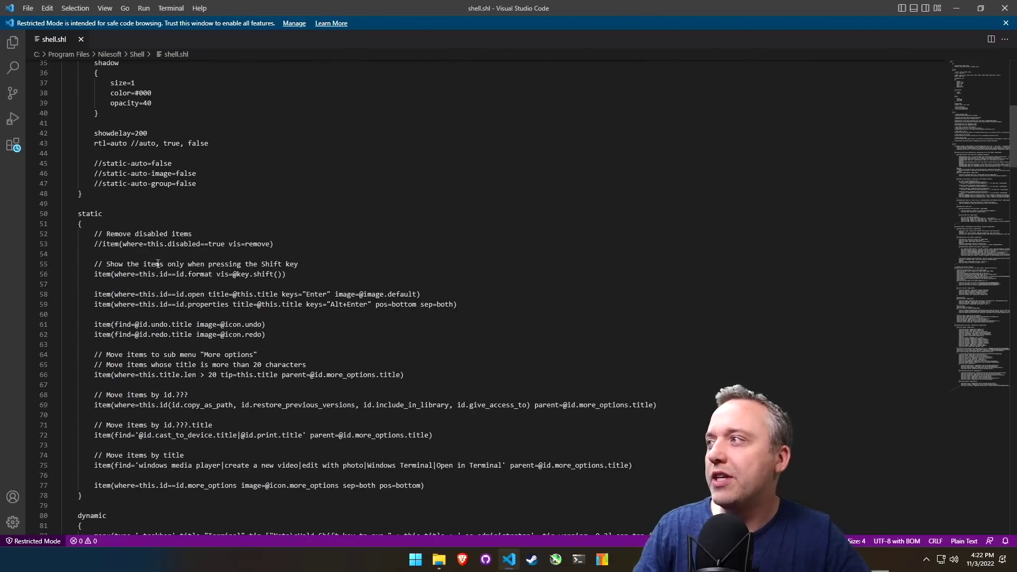
scroll(256, 332, down, 9)
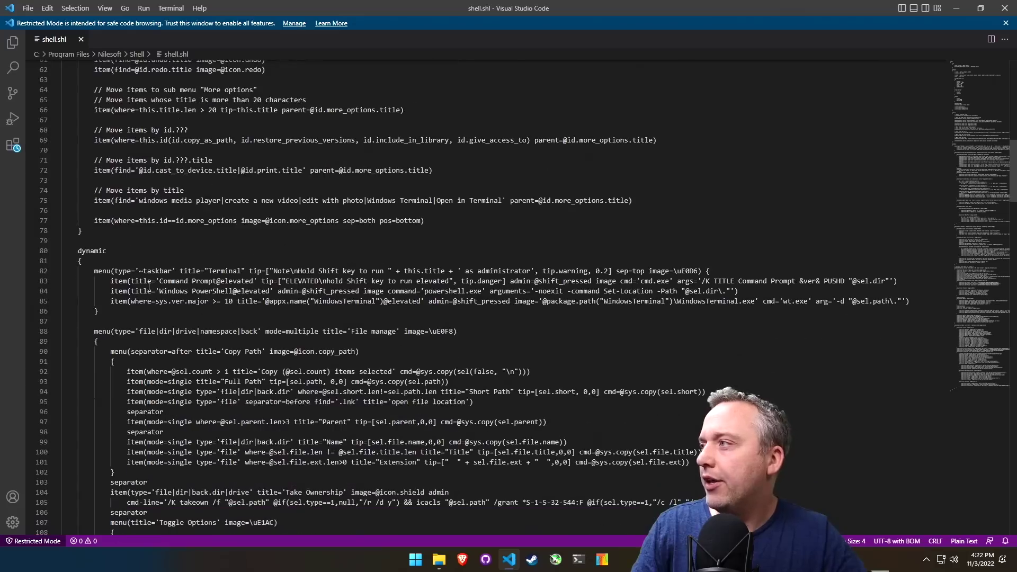
click(180, 261)
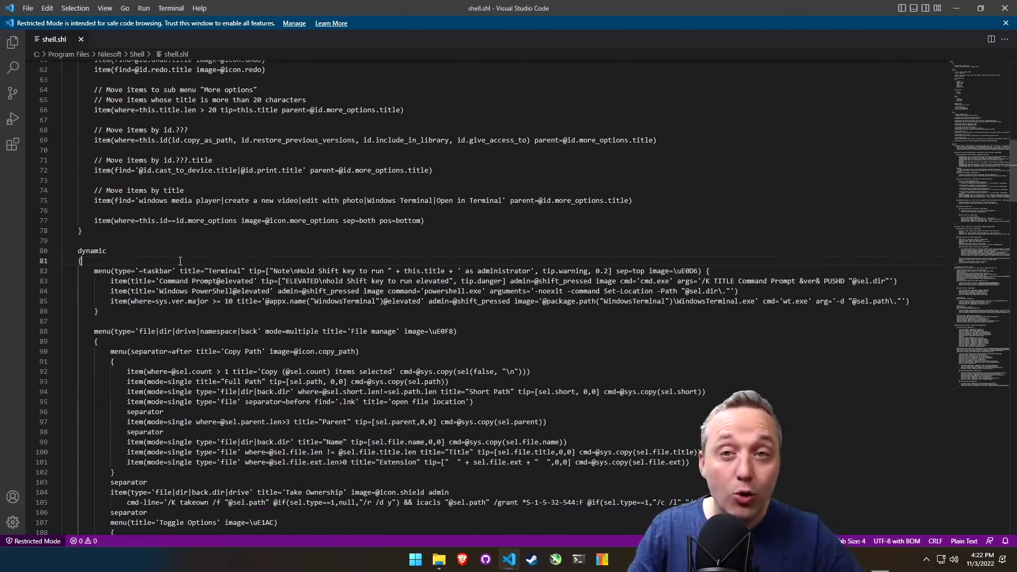
key(Return)
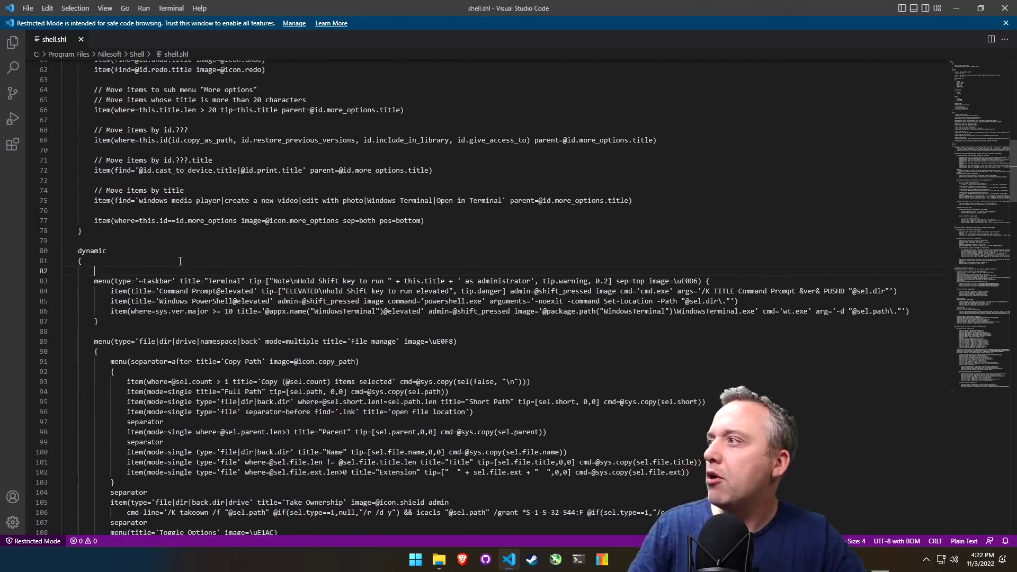
text(item()
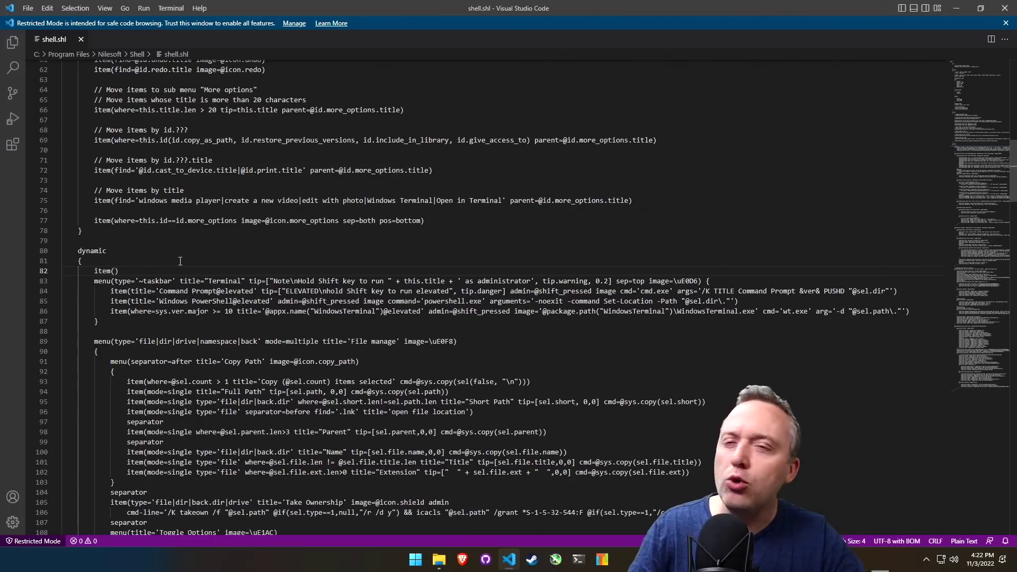
text(item=)
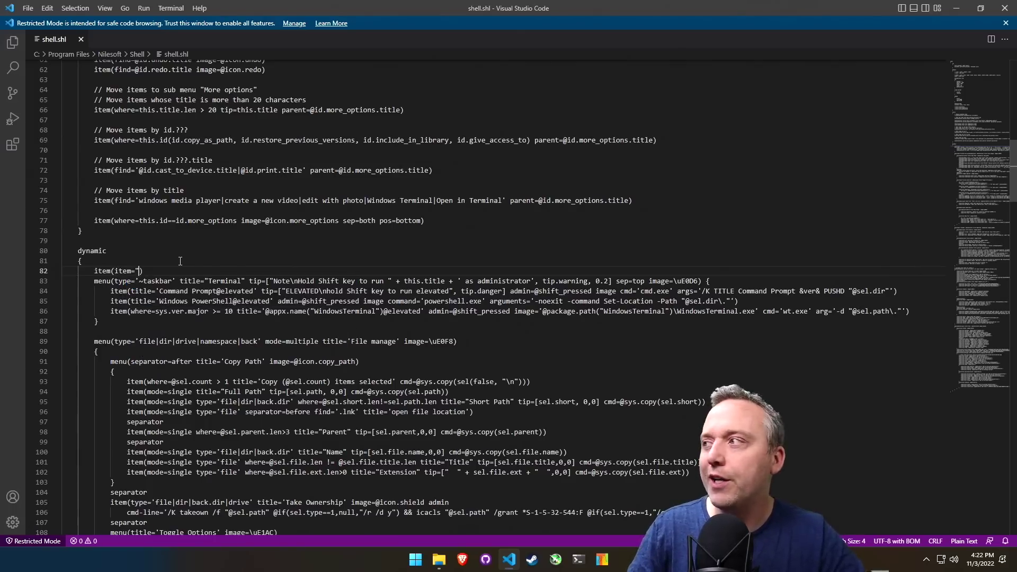
text('Chris Titus Y)
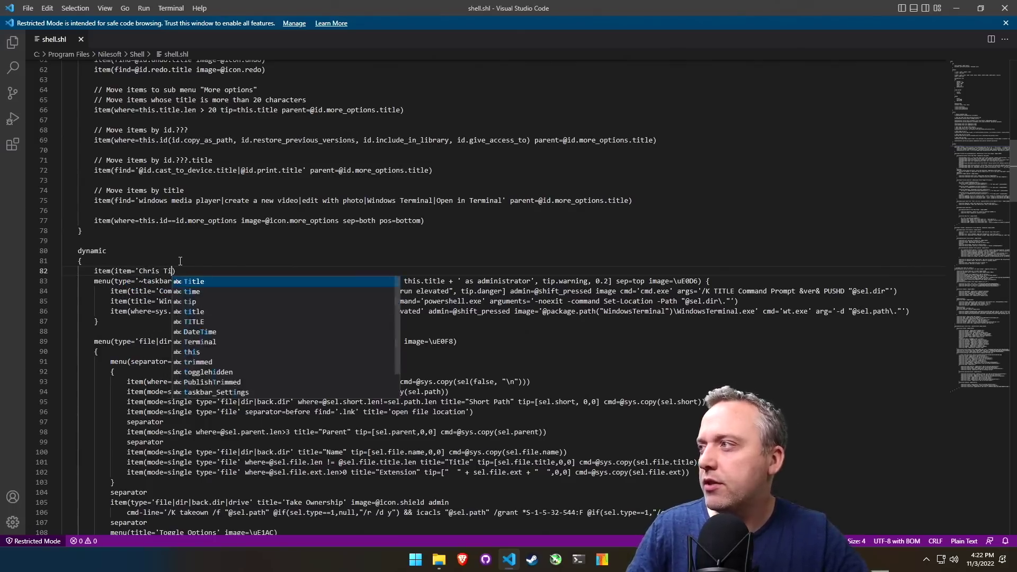
text(outube' cmd)
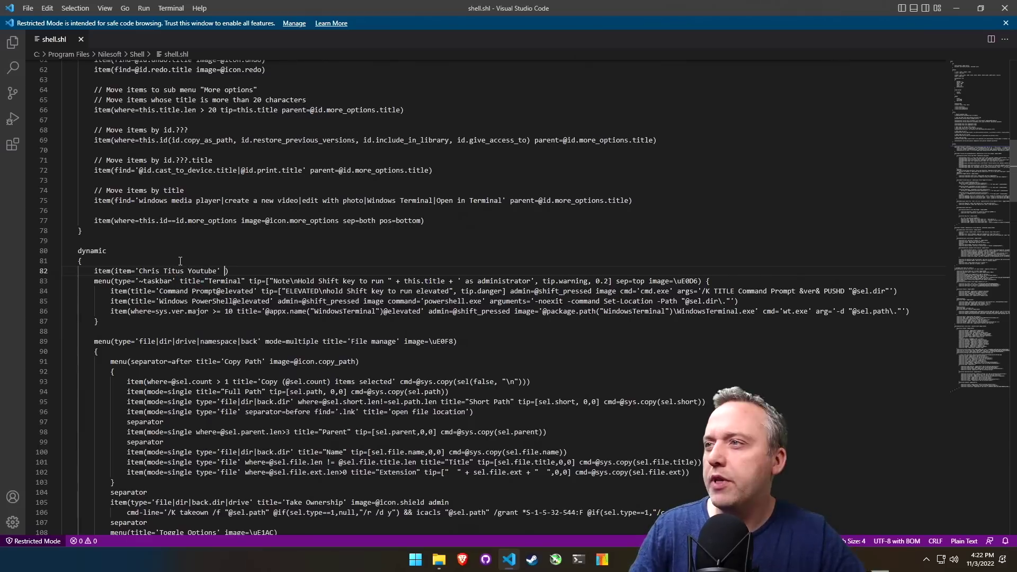
text(=)
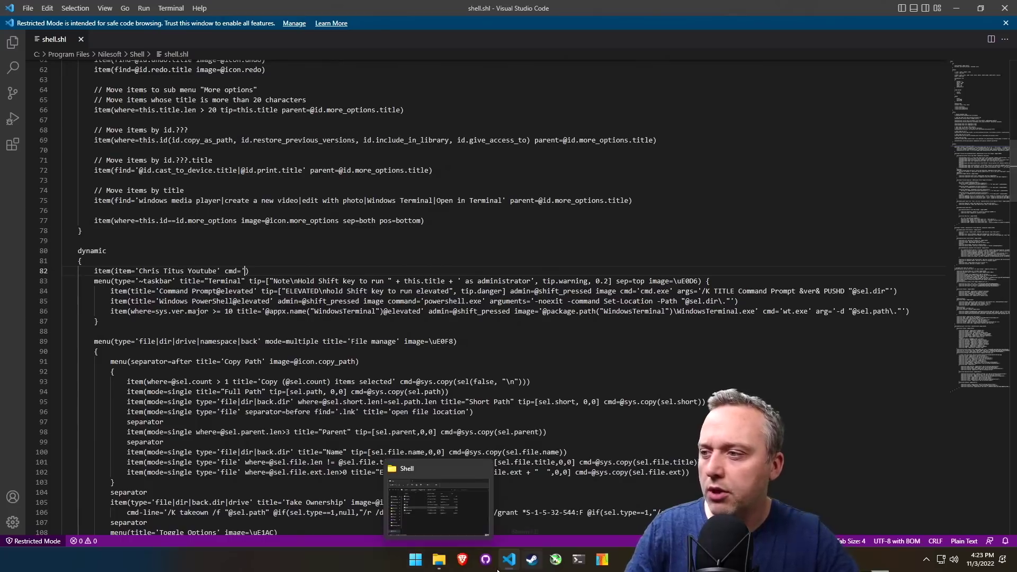
Open the folder holding the Brave shortcut from Start's All apps list.
click(416, 559)
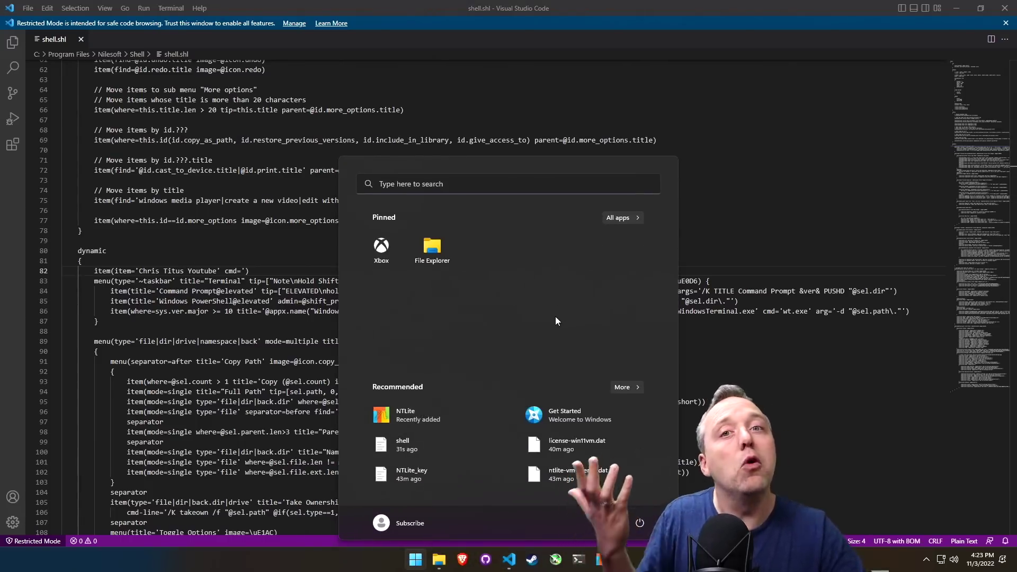
click(624, 218)
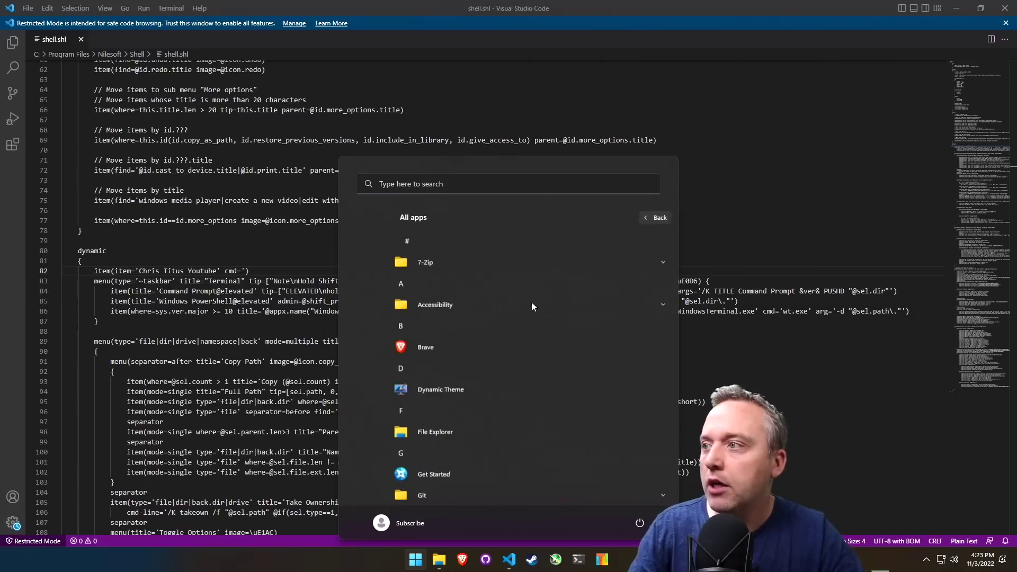
right_click(393, 348)
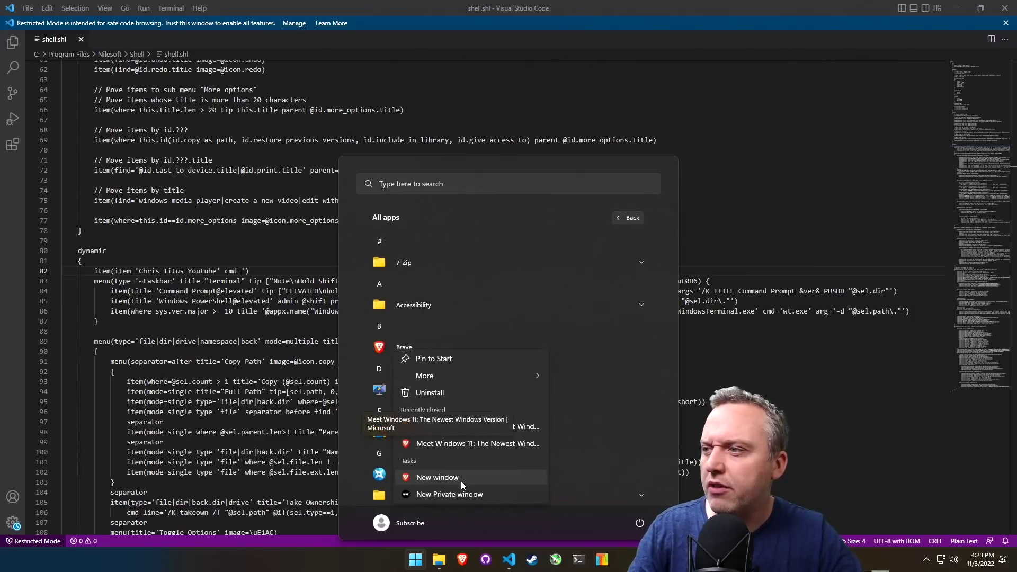
mouse_move(437, 377)
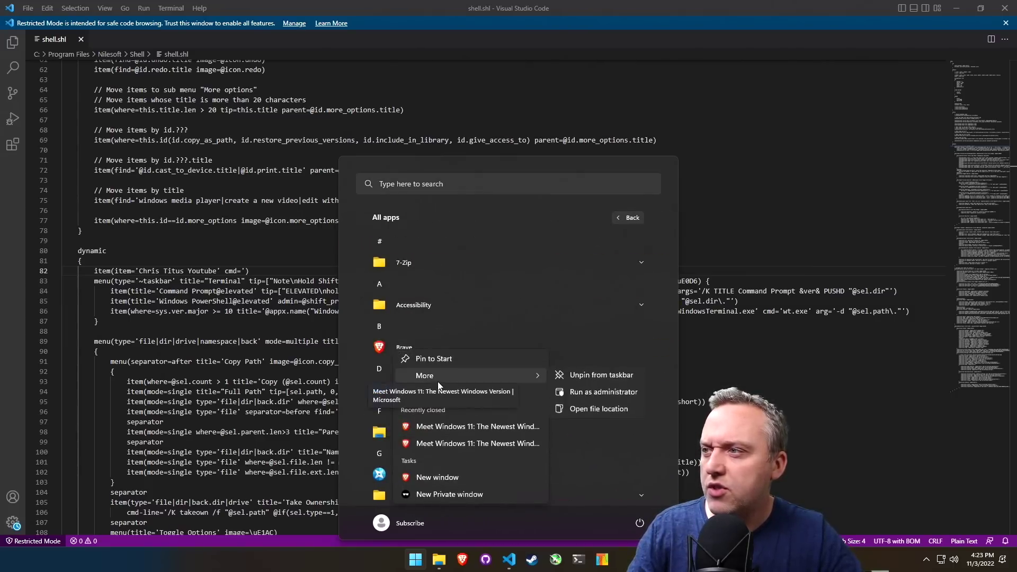
click(598, 411)
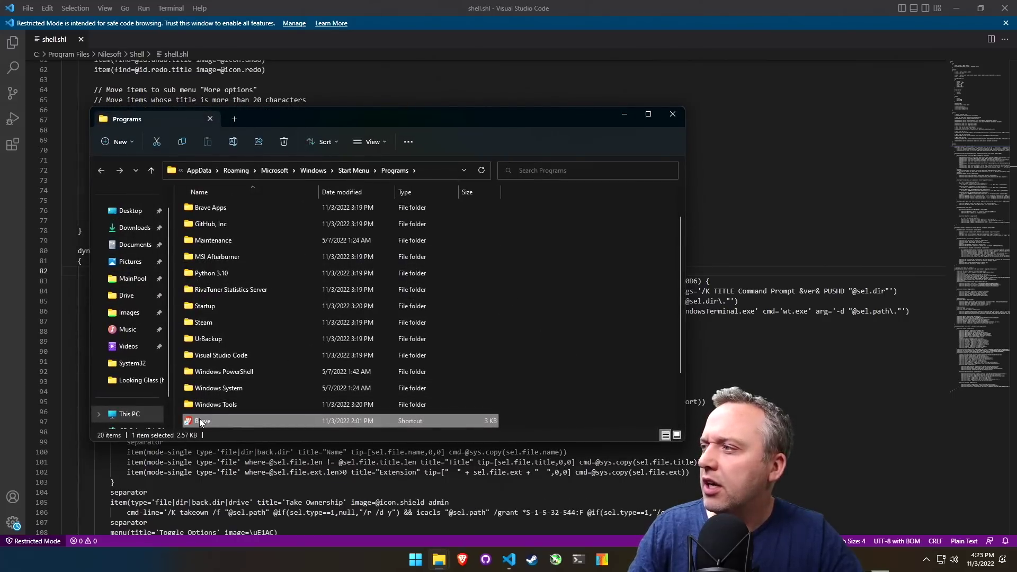
Copy the Target path from the Brave shortcut's Properties and return to shell.shl in VS Code.
right_click(229, 414)
click(254, 413)
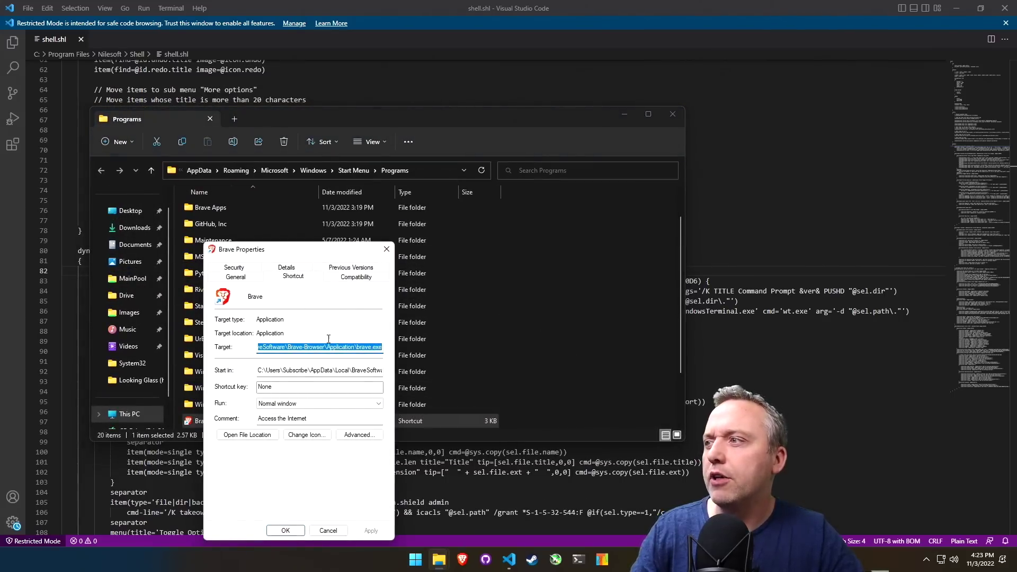
right_click(321, 345)
click(358, 386)
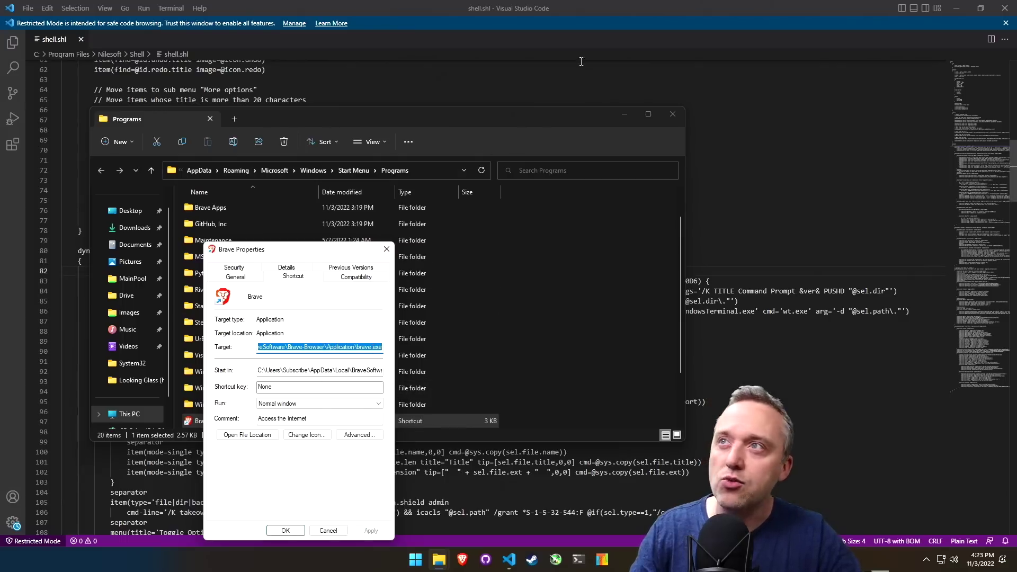
click(500, 82)
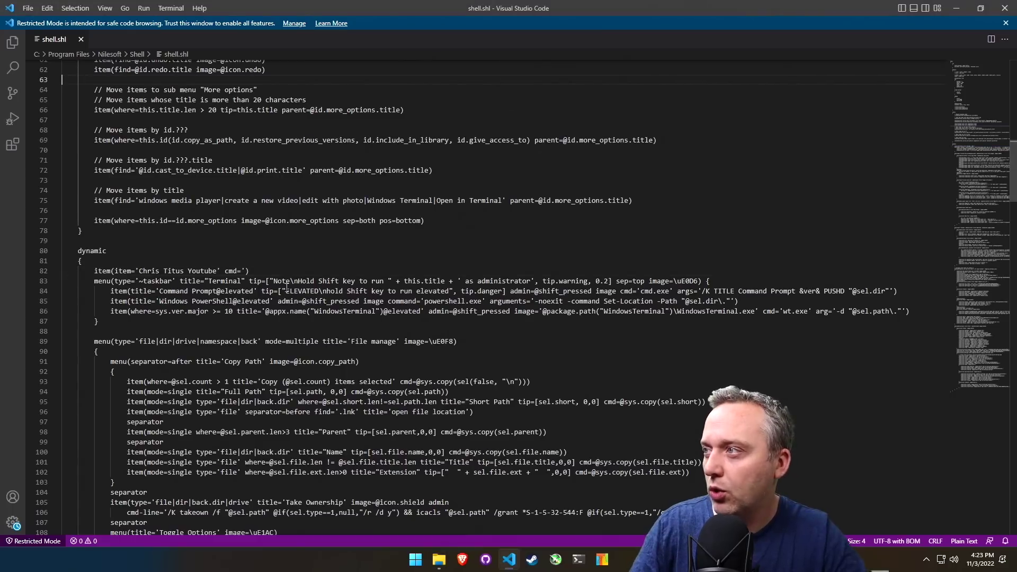
click(245, 271)
key(ctrl+v)
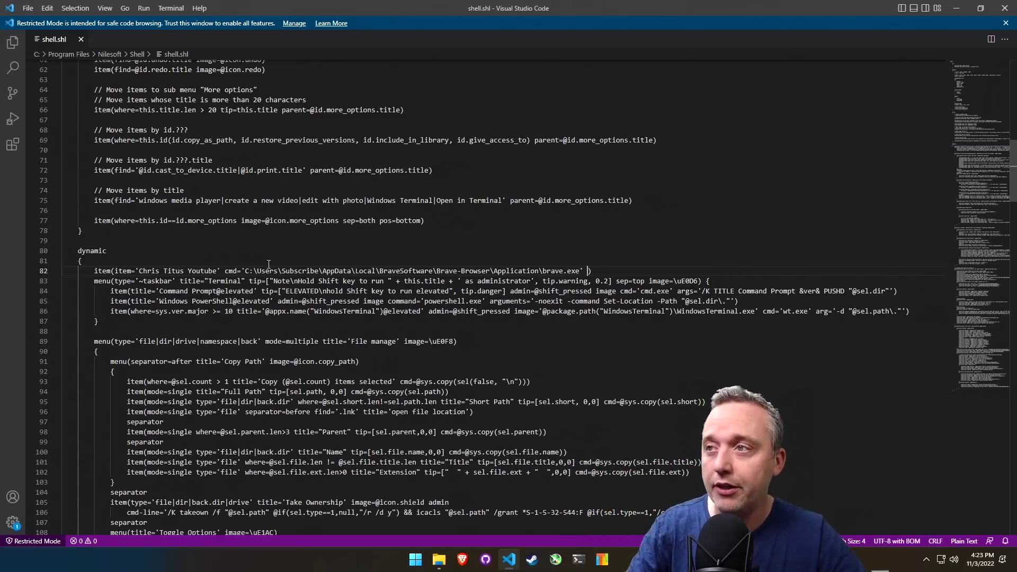
text(args)
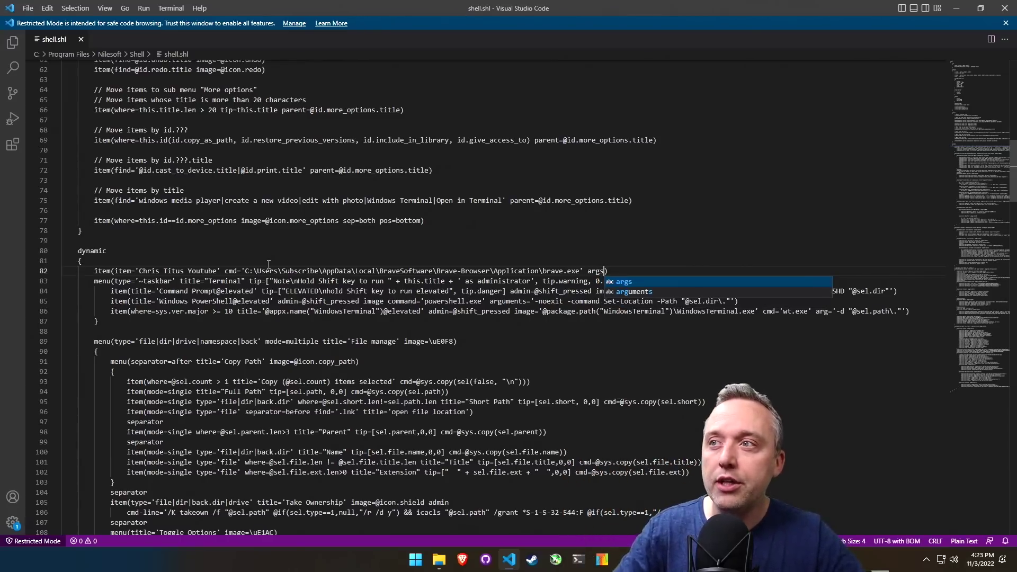
text(=)
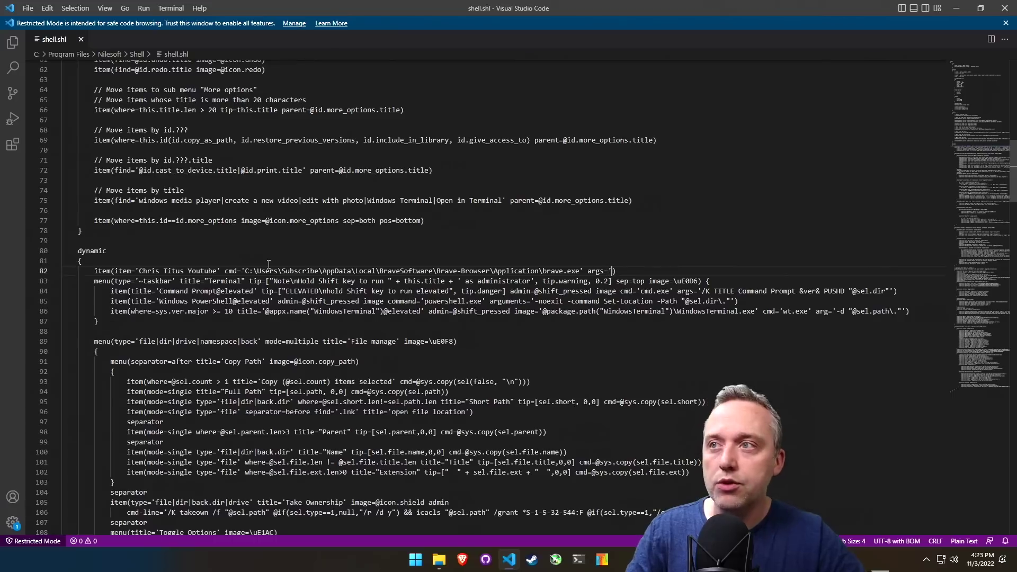
text('https:)
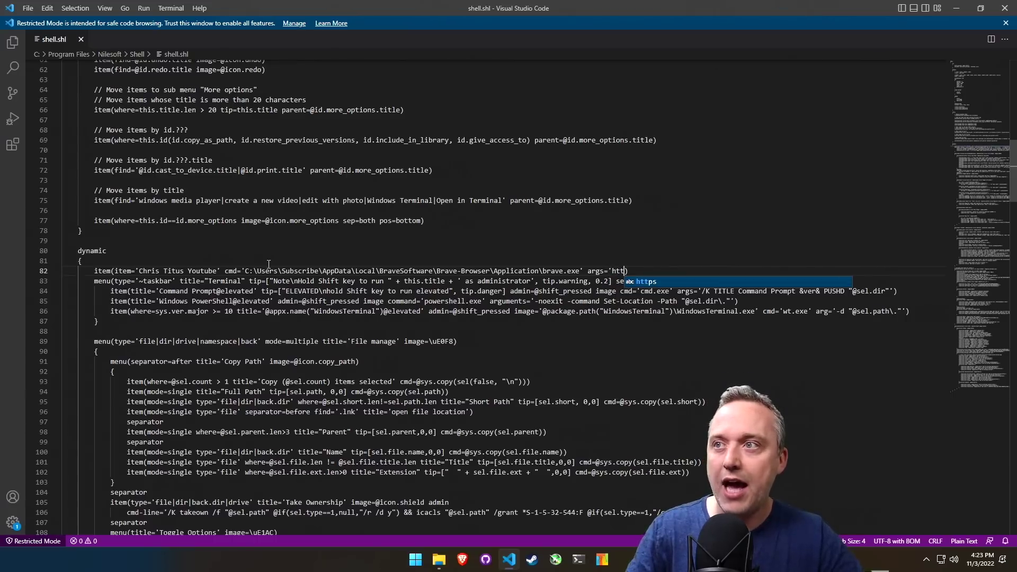
text(//y)
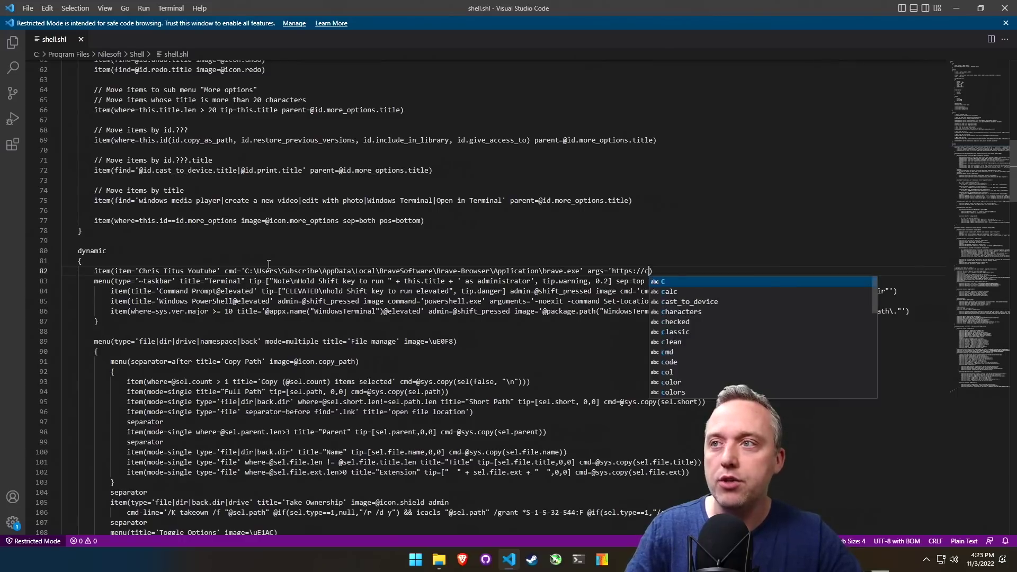
text(outube.com/)
text(c/ChrisTitus)
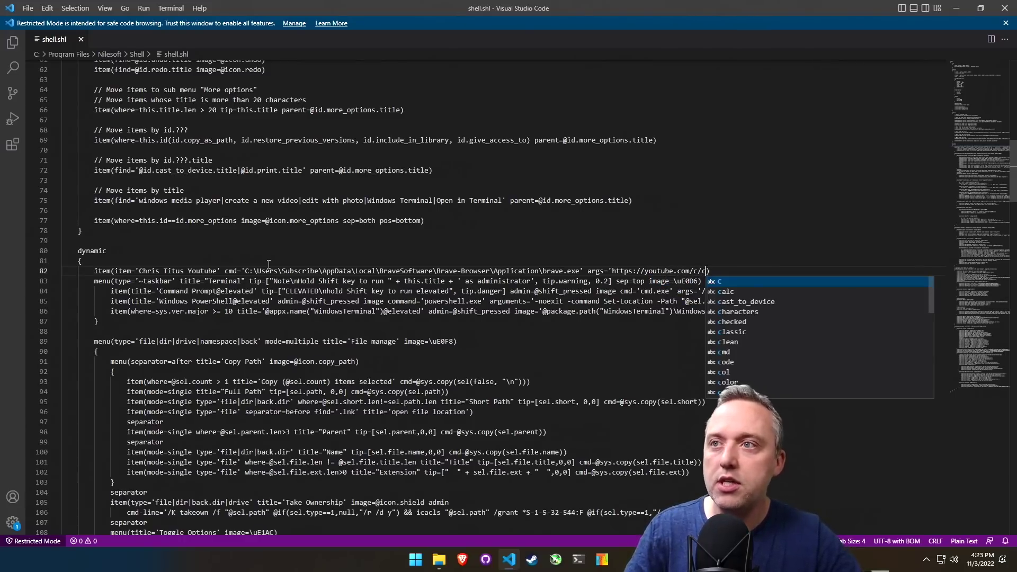
text(Tech')
Rename the item's second 'item' keyword to 'title'.
scroll(158, 292, up, 2)
double_click(124, 324)
text(title)
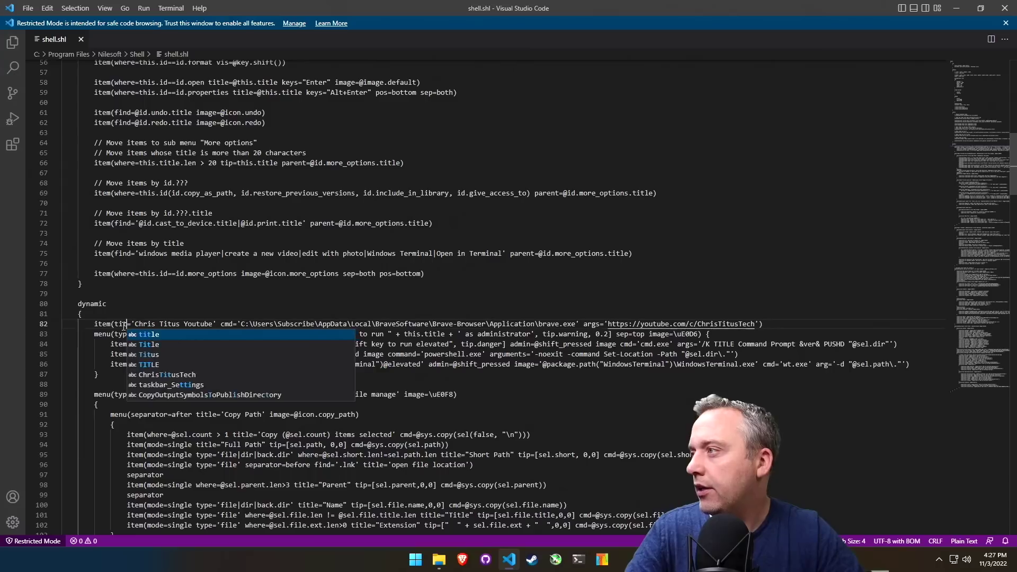
key(Escape)
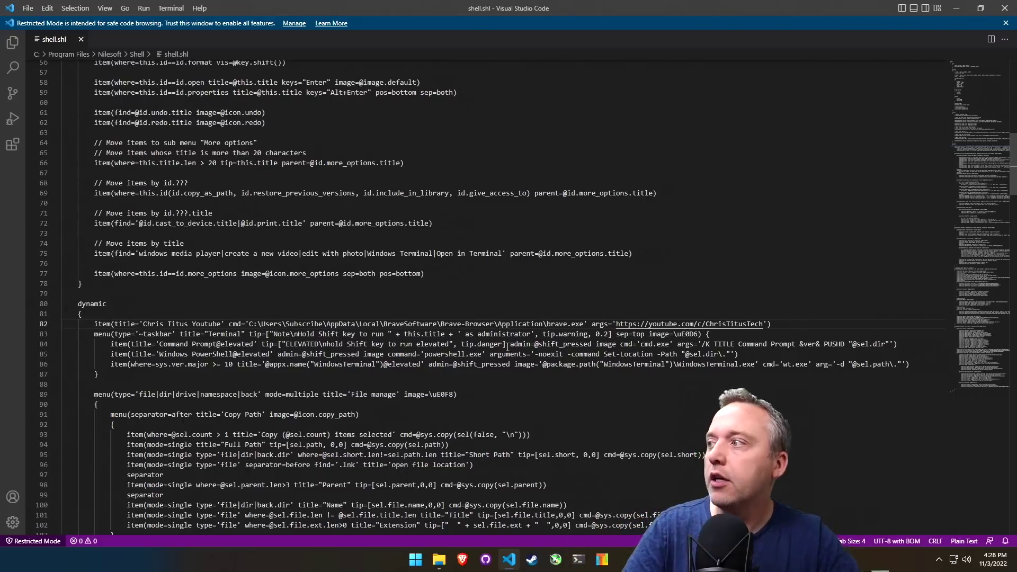
Close VS Code, restart Explorer from the Shell app, and run Chris Titus Youtube from Local Disk (C:)'s menu.
click(1004, 8)
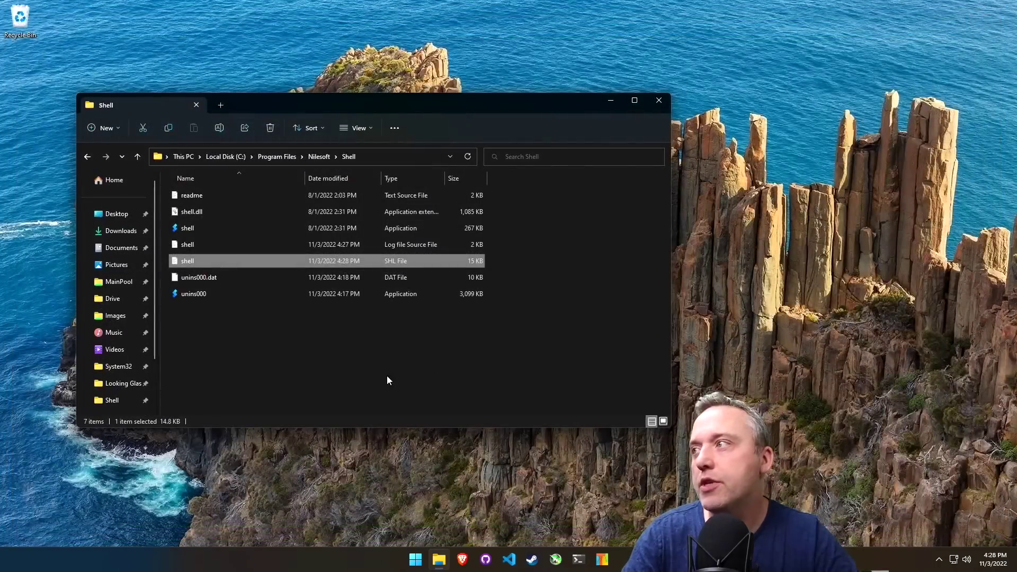
click(415, 559)
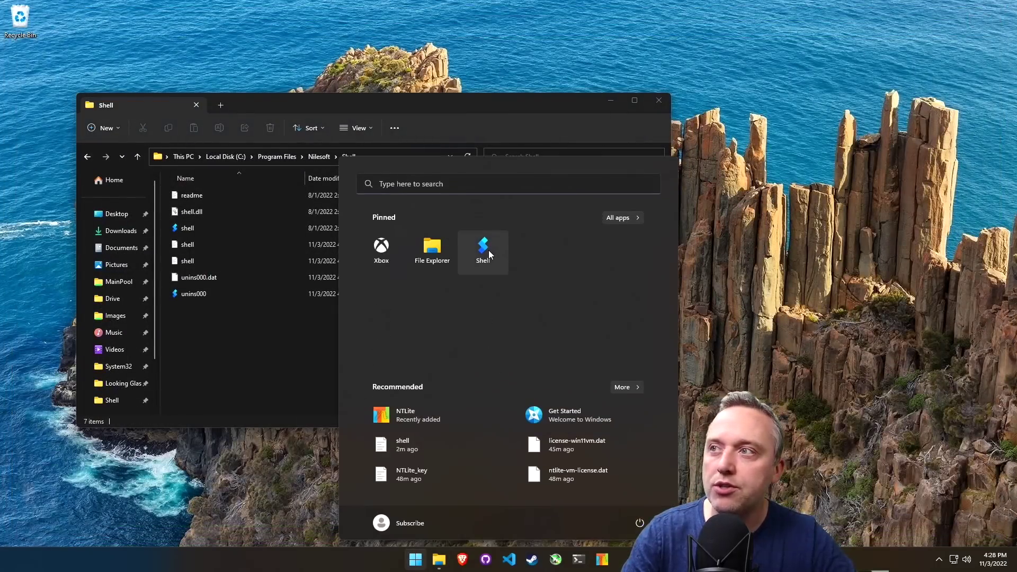
click(488, 250)
click(496, 291)
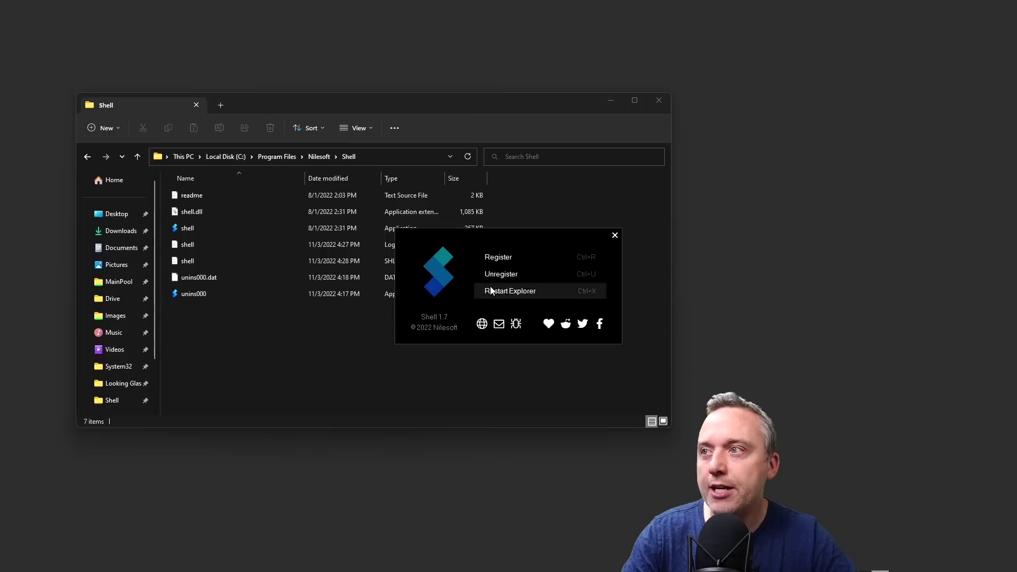
right_click(214, 205)
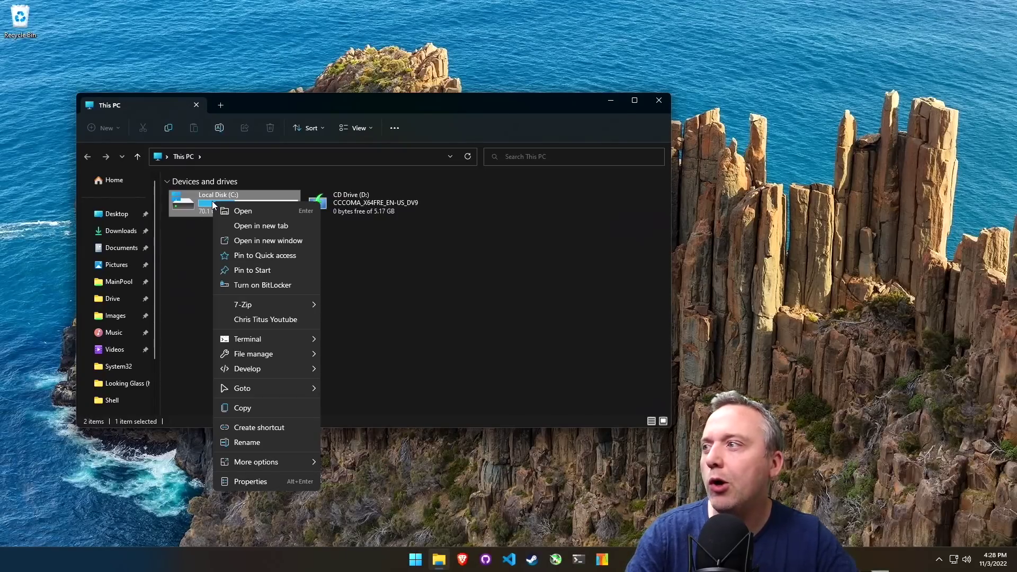
click(261, 320)
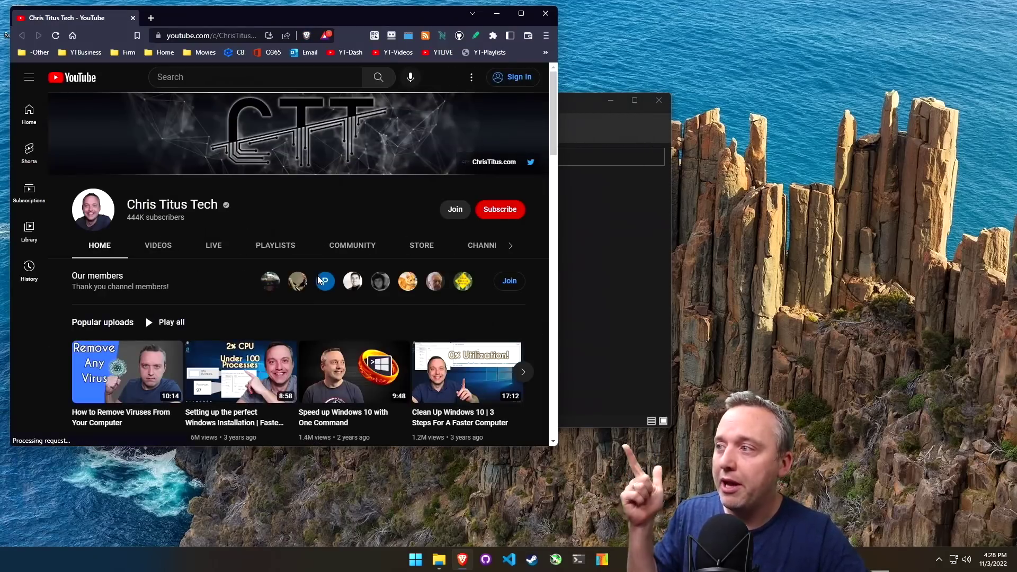
Scroll through the Chris Titus Tech YouTube channel page, then close Brave.
scroll(316, 275, down, 4)
scroll(317, 275, down, 3)
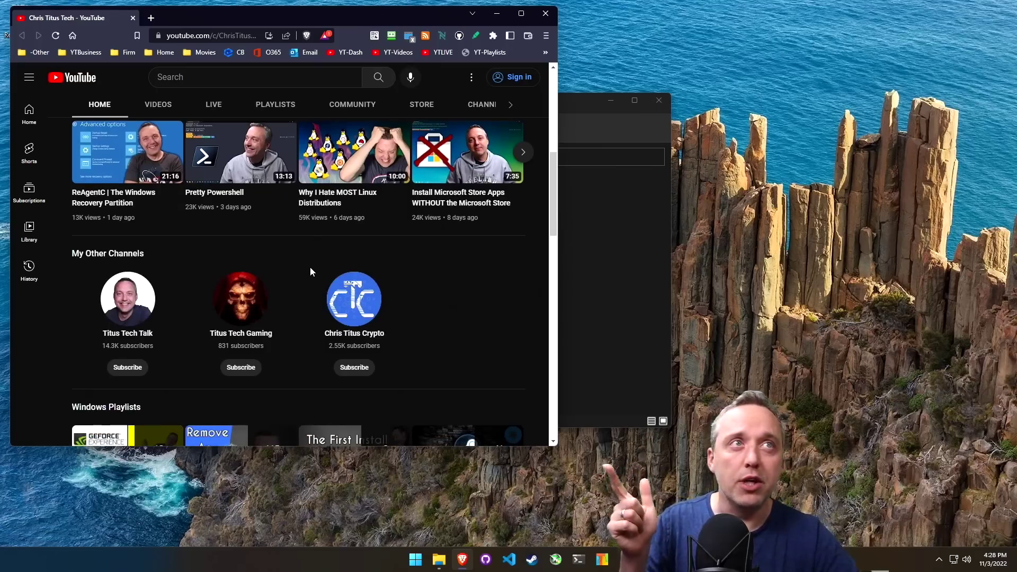
scroll(310, 265, down, 2)
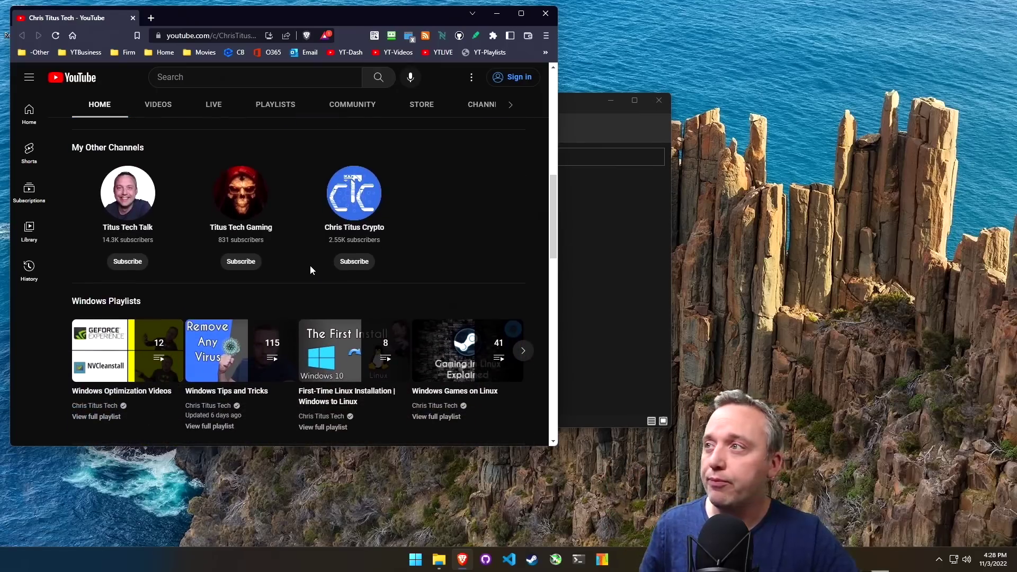
click(545, 12)
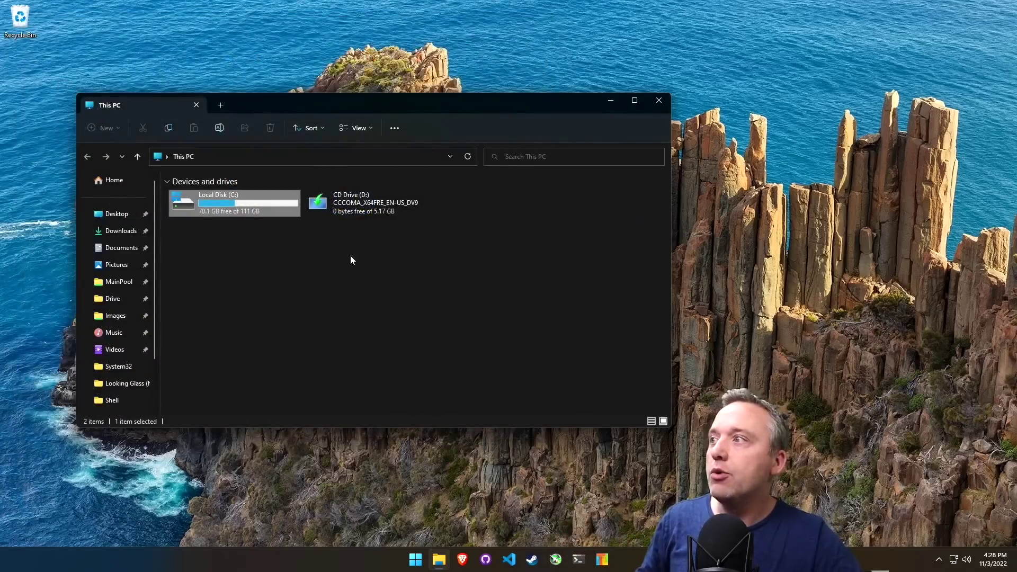
Open the Properties of the Shell shortcut via its file location from Start.
click(415, 559)
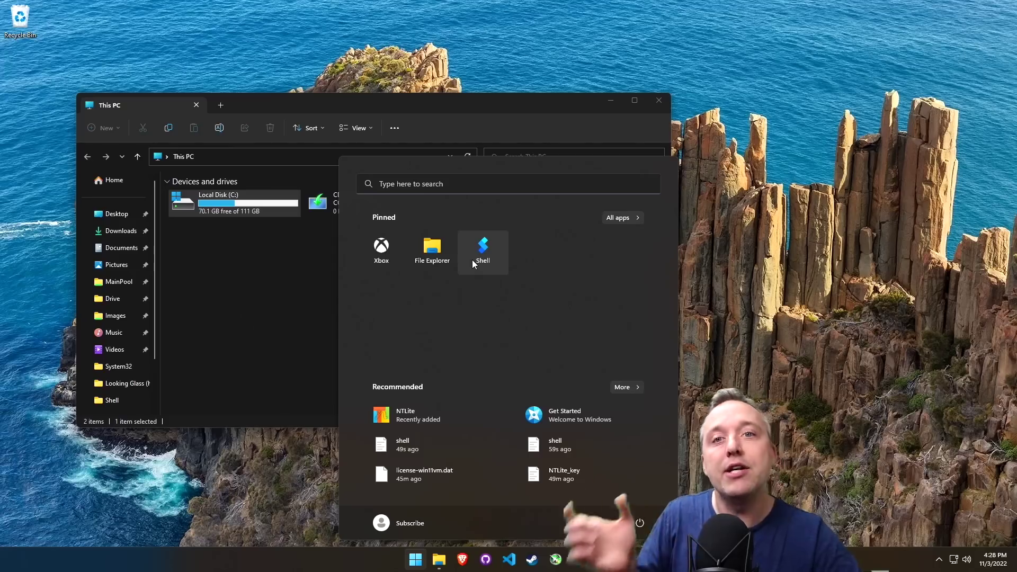
right_click(483, 250)
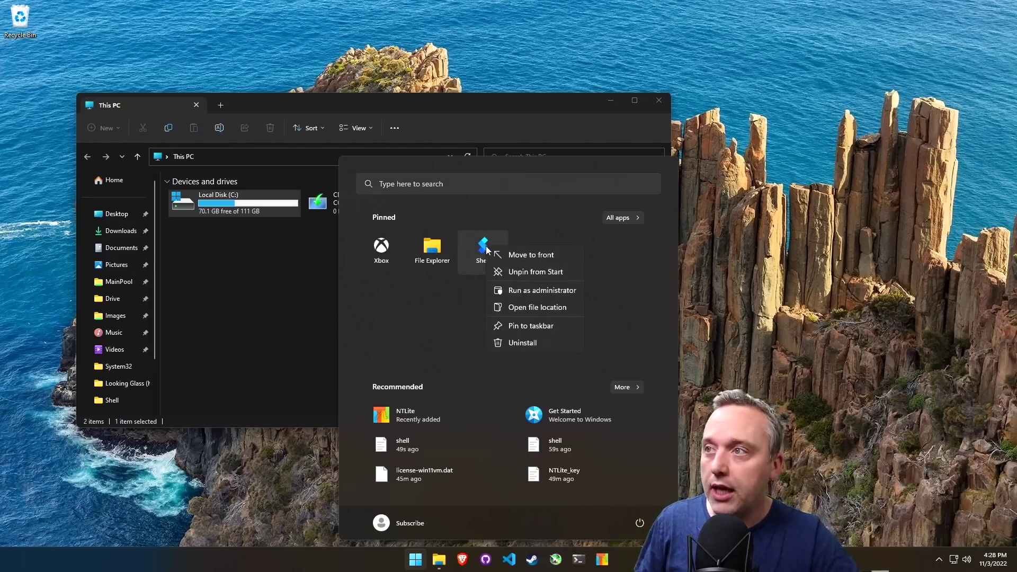
click(527, 308)
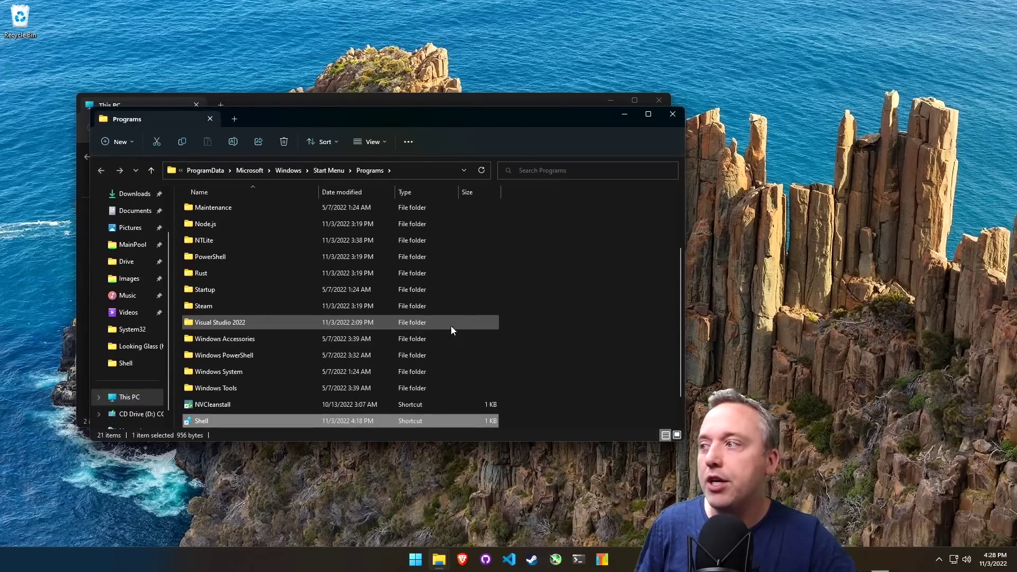
right_click(205, 423)
click(233, 414)
drag(308, 252, 290, 92)
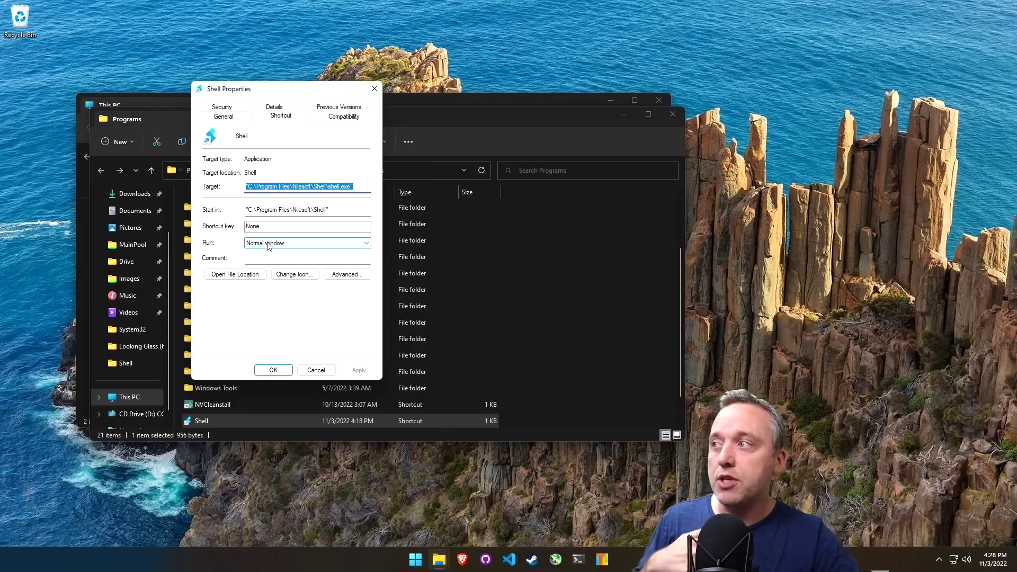
Append -maximize to the Shell shortcut's Target, then delete it again.
click(358, 191)
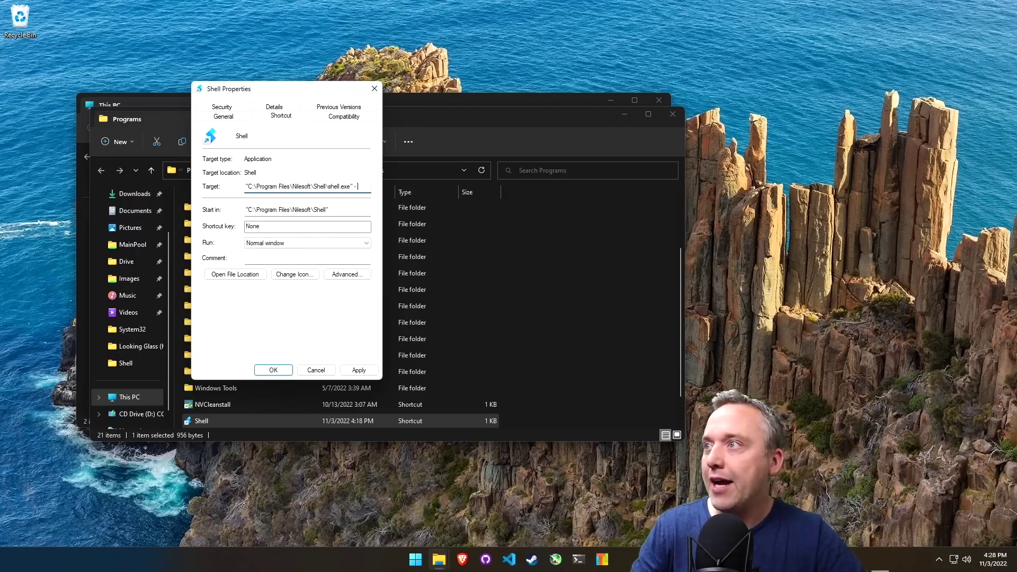
text(-maximize)
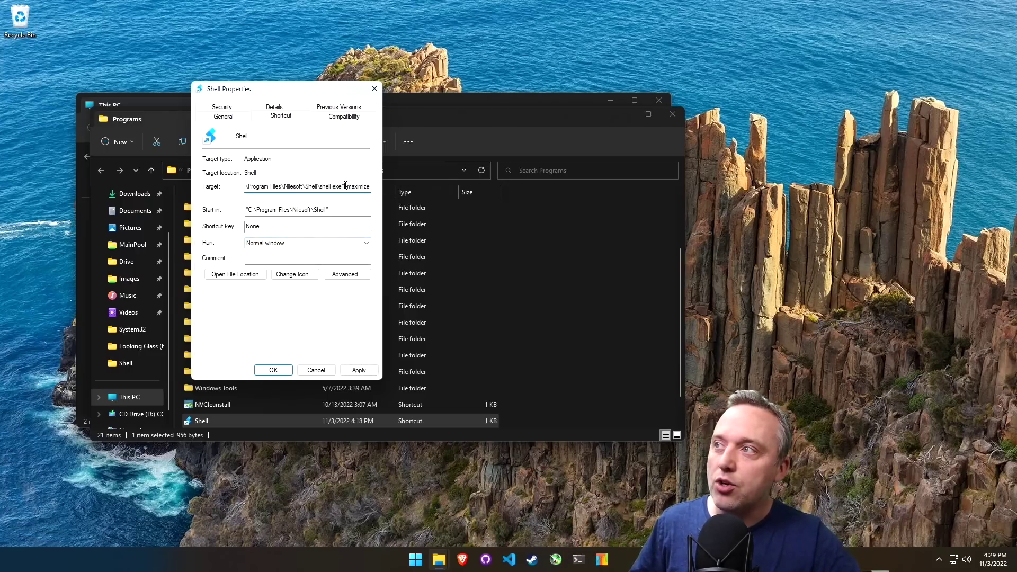
drag(344, 186, 384, 185)
key(BackSpace)
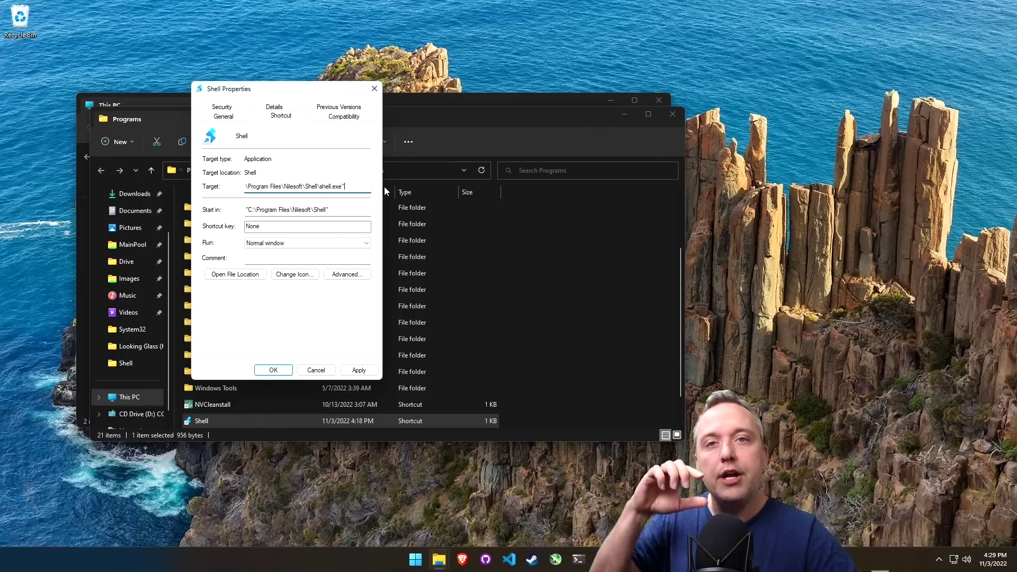